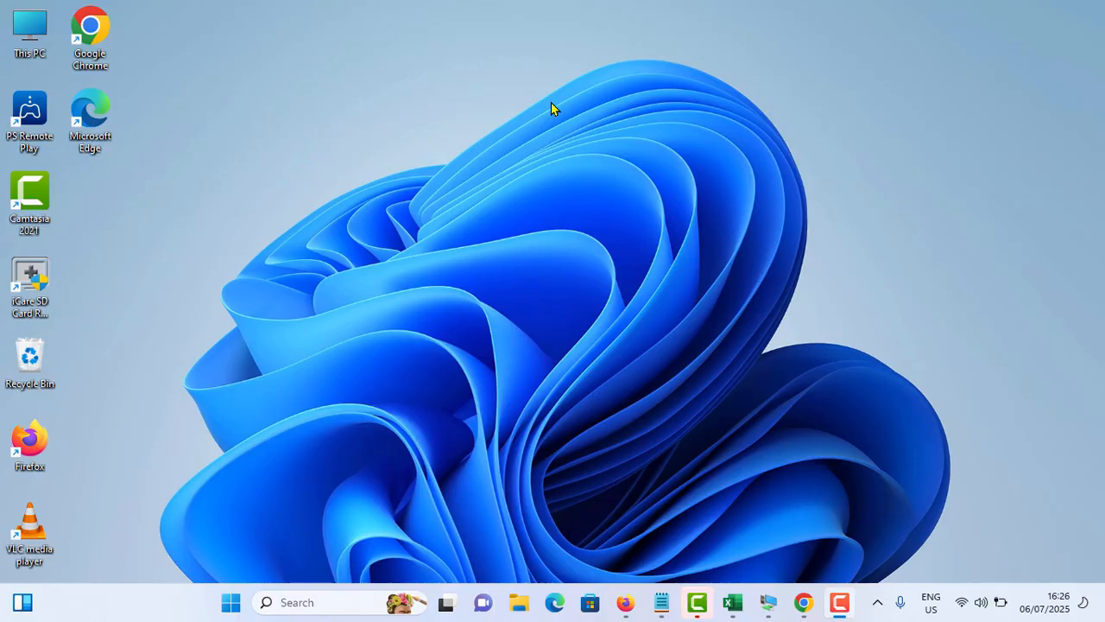
Open the Apps & features page in Windows Settings.
{"action": "left_click", "coordinate": [231, 602]}
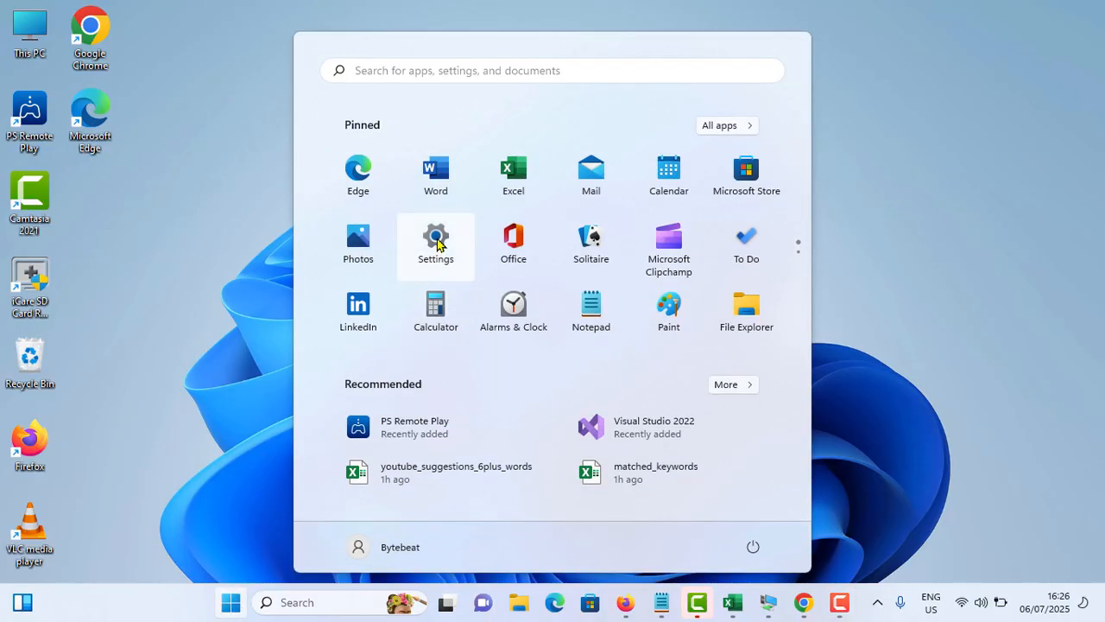
{"action": "left_click", "coordinate": [436, 242]}
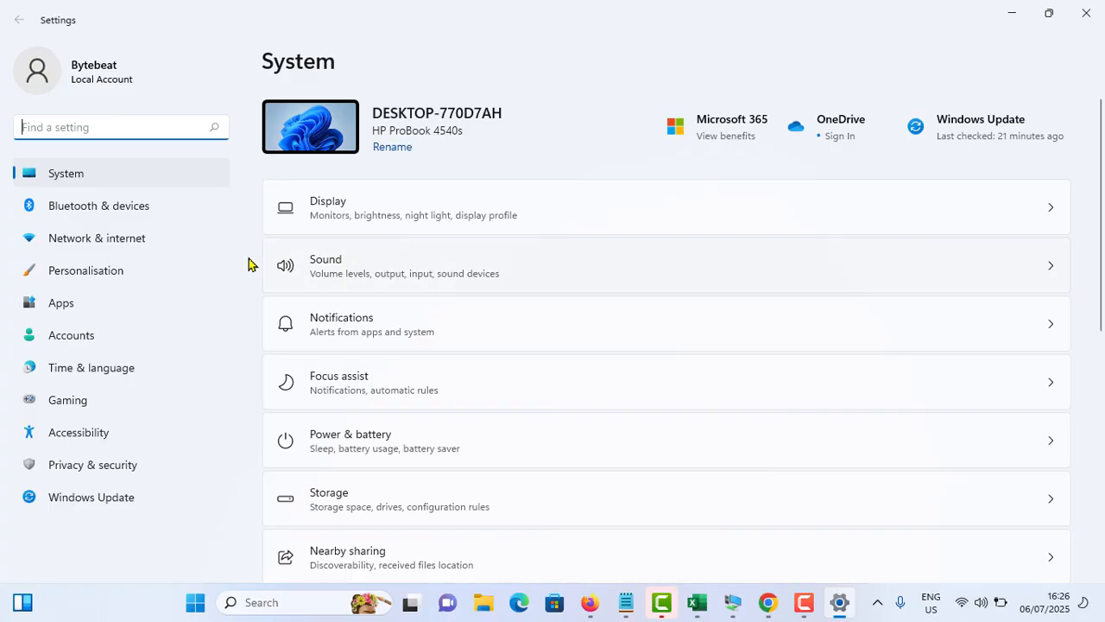
{"action": "left_click", "coordinate": [69, 302]}
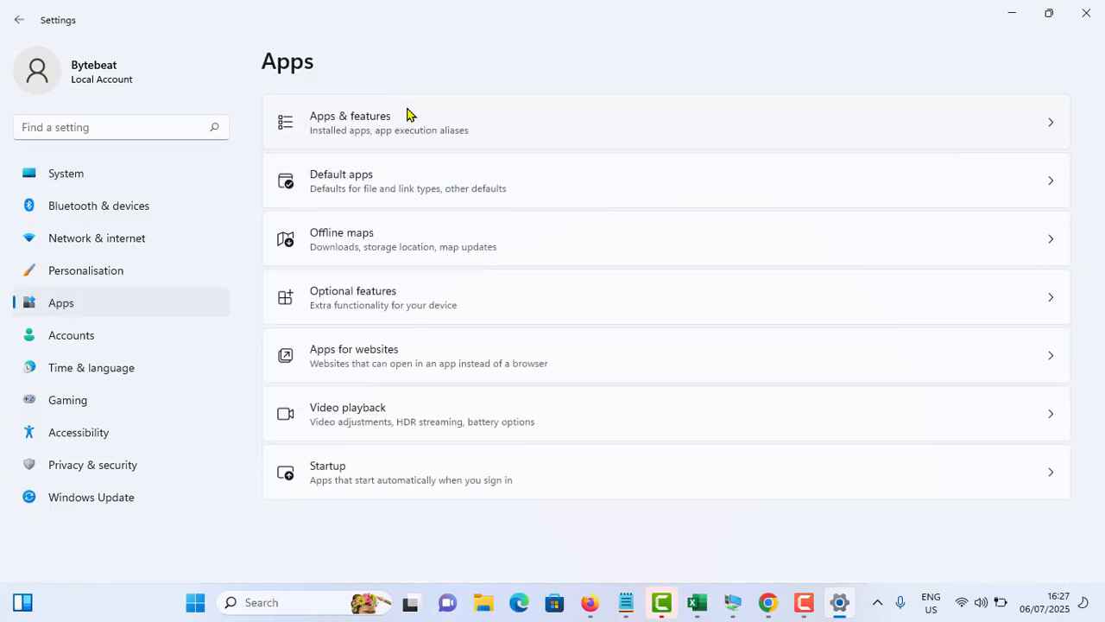
{"action": "left_click", "coordinate": [407, 115]}
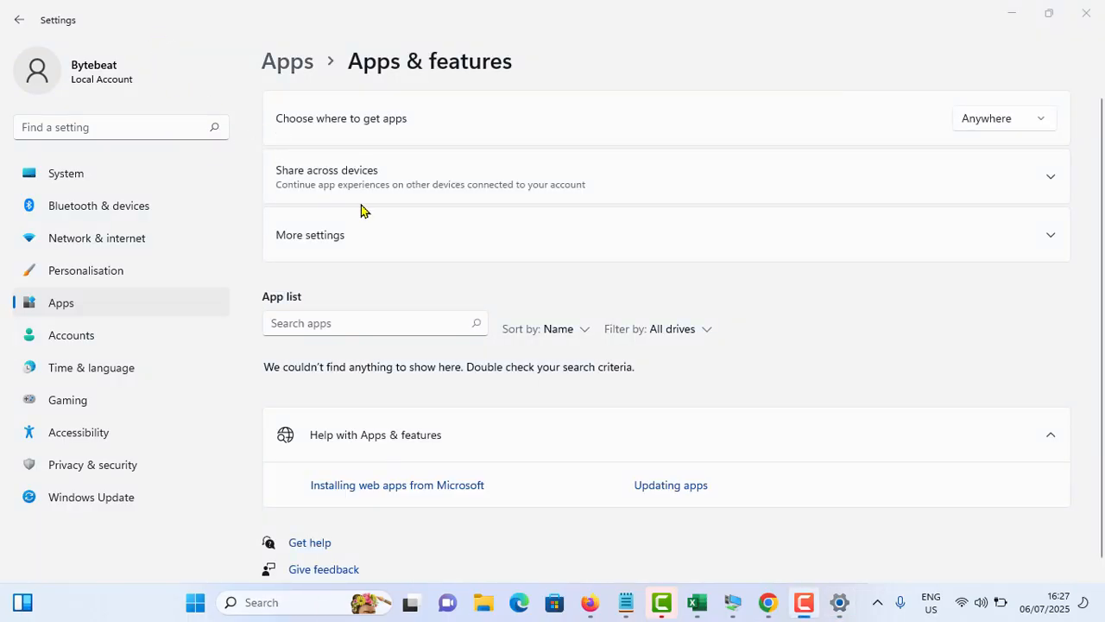
Look through the installed apps list for the Microsoft Visual C++ Redistributable entries.
{"action": "scroll", "coordinate": [417, 285], "scroll_direction": "down", "scroll_amount": 2}
{"action": "scroll", "coordinate": [417, 285], "scroll_direction": "down", "scroll_amount": 3}
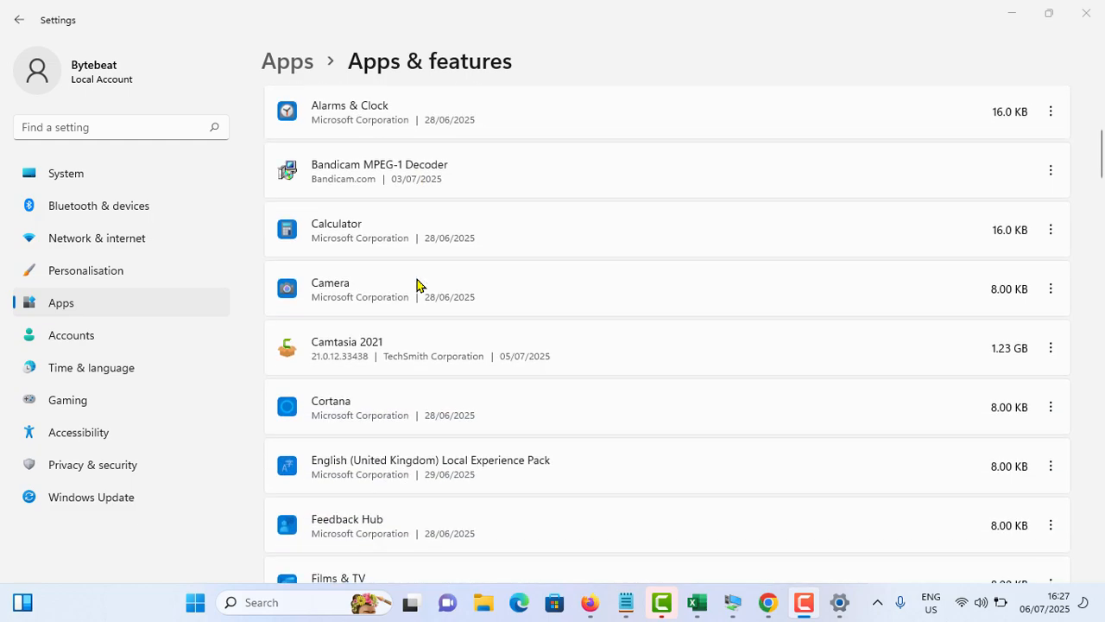
{"action": "scroll", "coordinate": [417, 289], "scroll_direction": "down", "scroll_amount": 2}
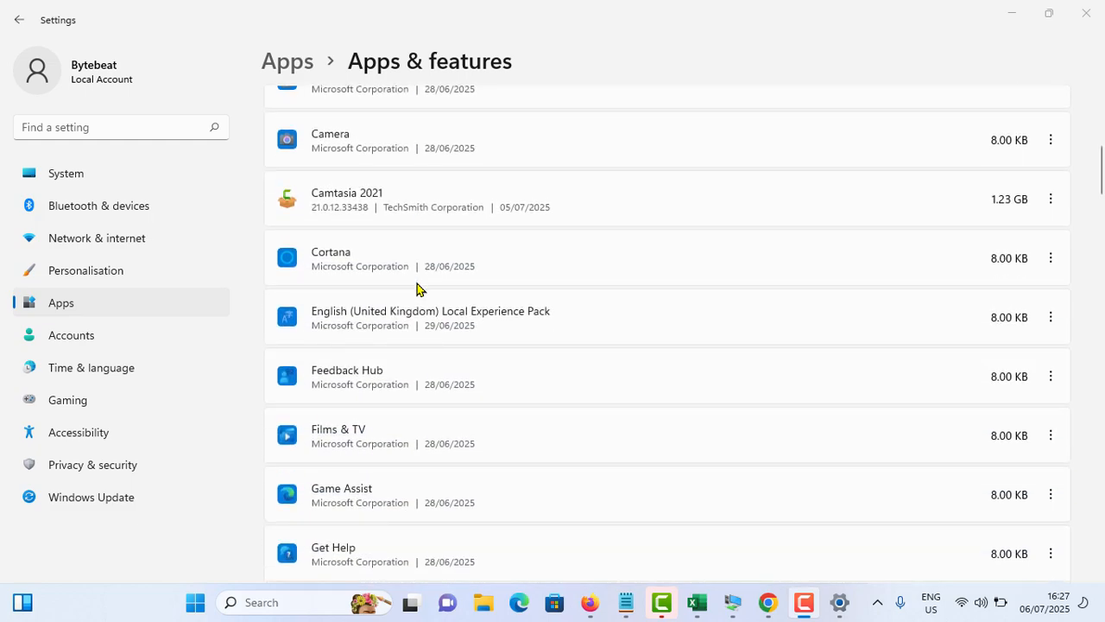
{"action": "scroll", "coordinate": [428, 291], "scroll_direction": "down", "scroll_amount": 11}
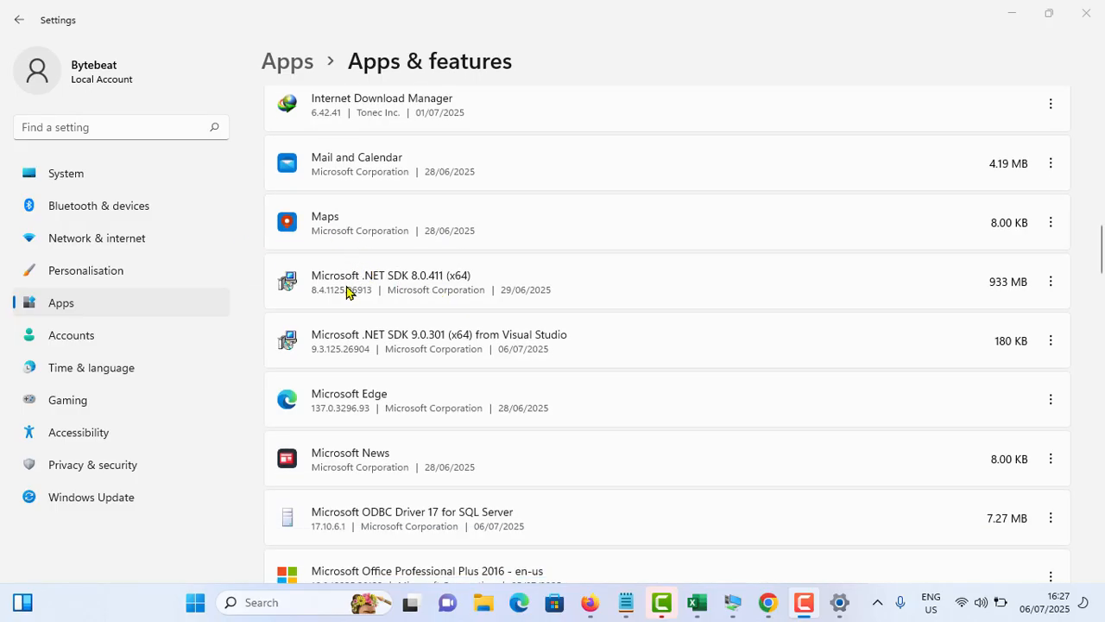
{"action": "scroll", "coordinate": [349, 294], "scroll_direction": "down", "scroll_amount": 3}
{"action": "scroll", "coordinate": [401, 261], "scroll_direction": "down", "scroll_amount": 2}
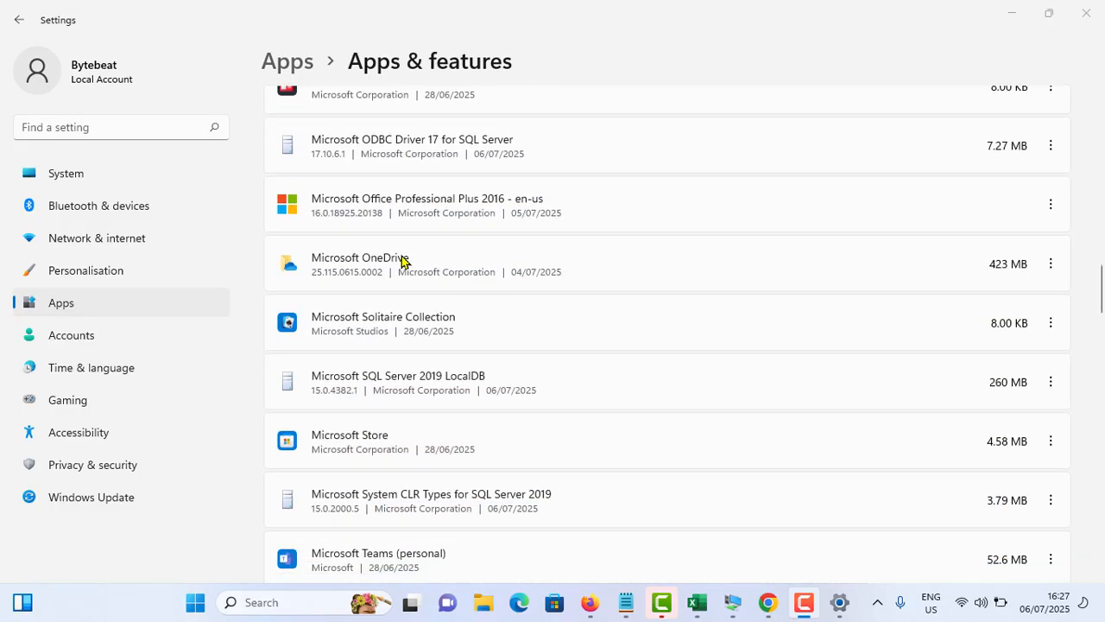
{"action": "scroll", "coordinate": [401, 261], "scroll_direction": "down", "scroll_amount": 4}
{"action": "scroll", "coordinate": [402, 261], "scroll_direction": "down", "scroll_amount": 2}
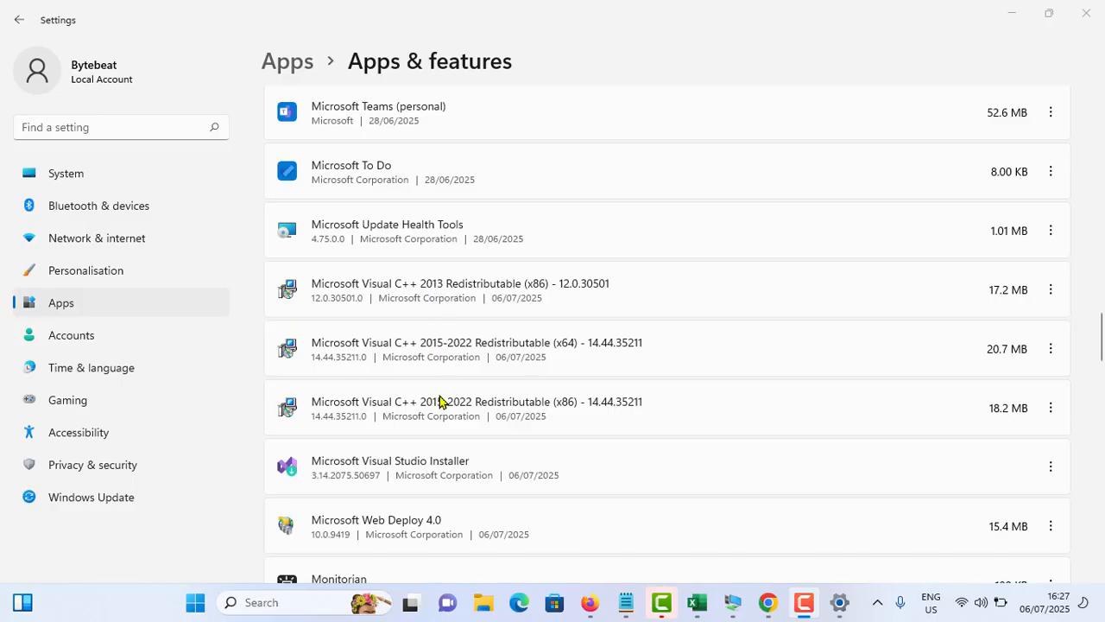
{"action": "scroll", "coordinate": [458, 349], "scroll_direction": "down", "scroll_amount": 1}
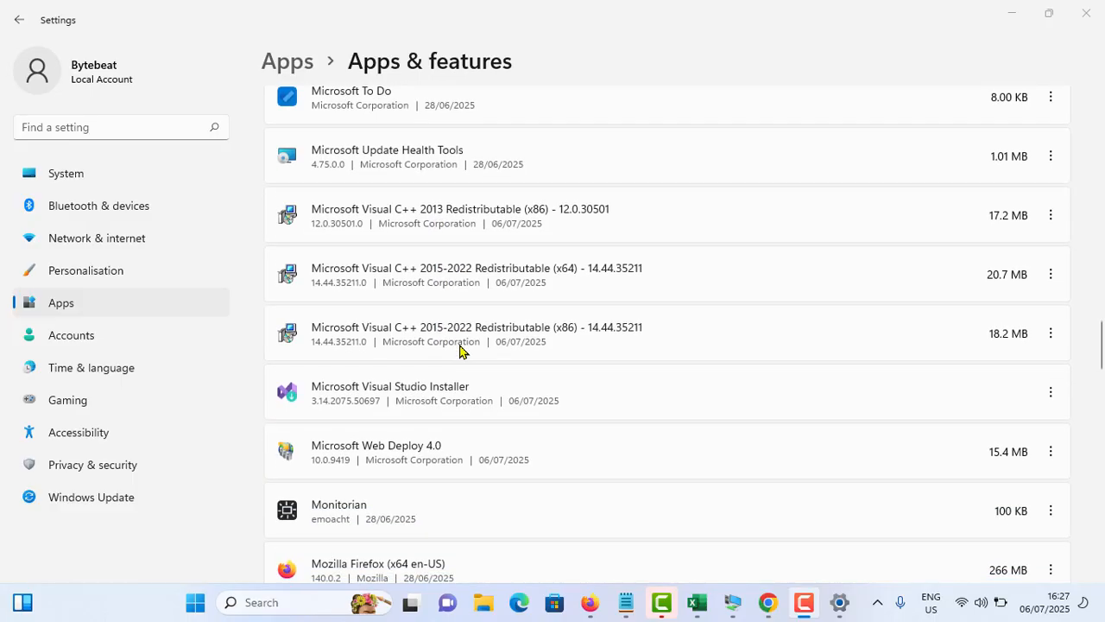
{"action": "scroll", "coordinate": [461, 350], "scroll_direction": "up", "scroll_amount": 1}
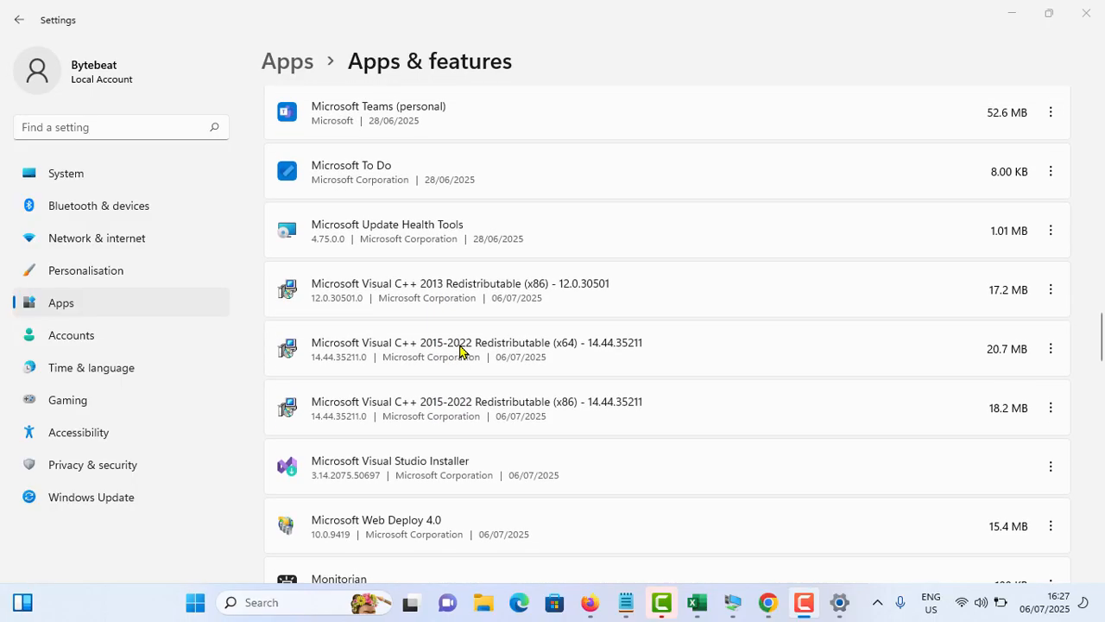
Bring up the uninstall confirmation for Microsoft Visual C++ 2013 Redistributable (x86) and dismiss it.
{"action": "left_click", "coordinate": [1051, 290]}
{"action": "left_click", "coordinate": [898, 356]}
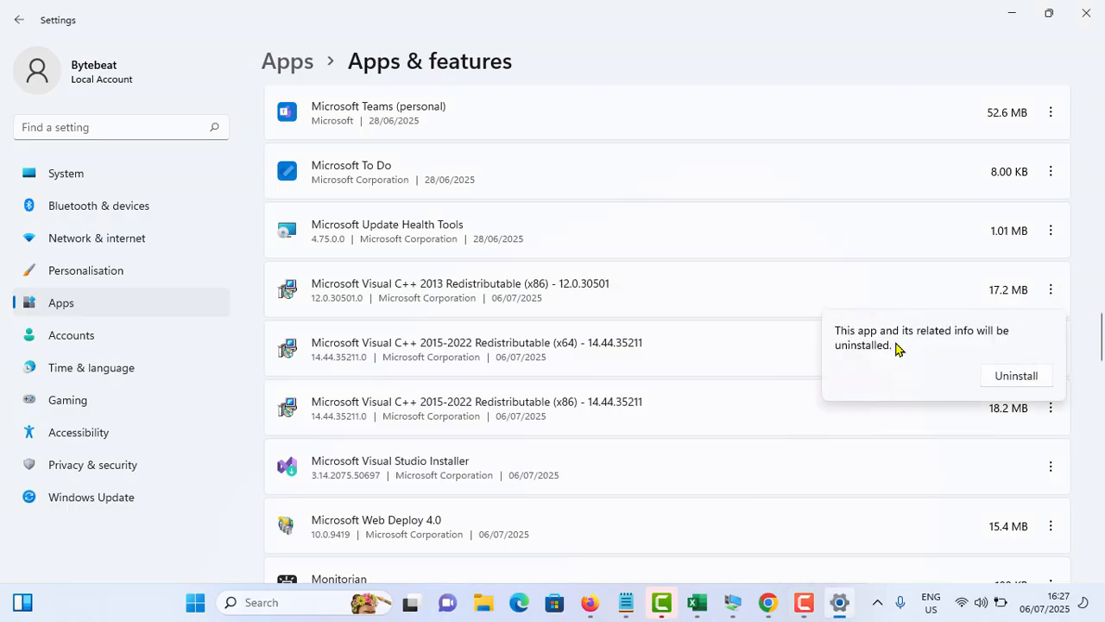
{"action": "left_click", "coordinate": [688, 294]}
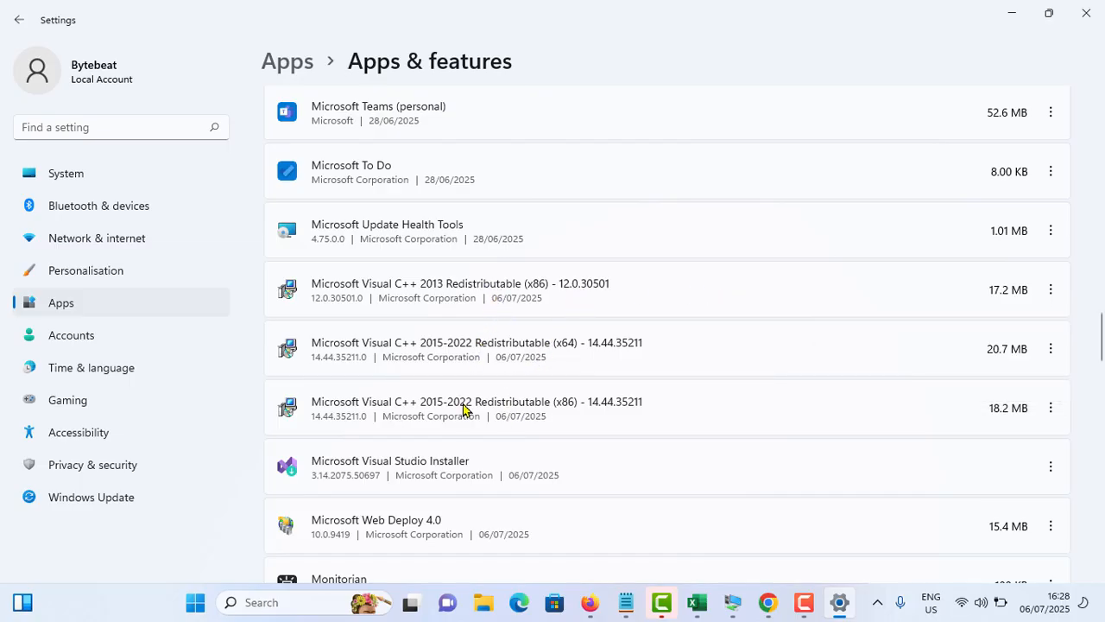
Open a new Chrome window and enter "microsoft visual c++" as the start of a web search.
{"action": "middle_click", "coordinate": [768, 602]}
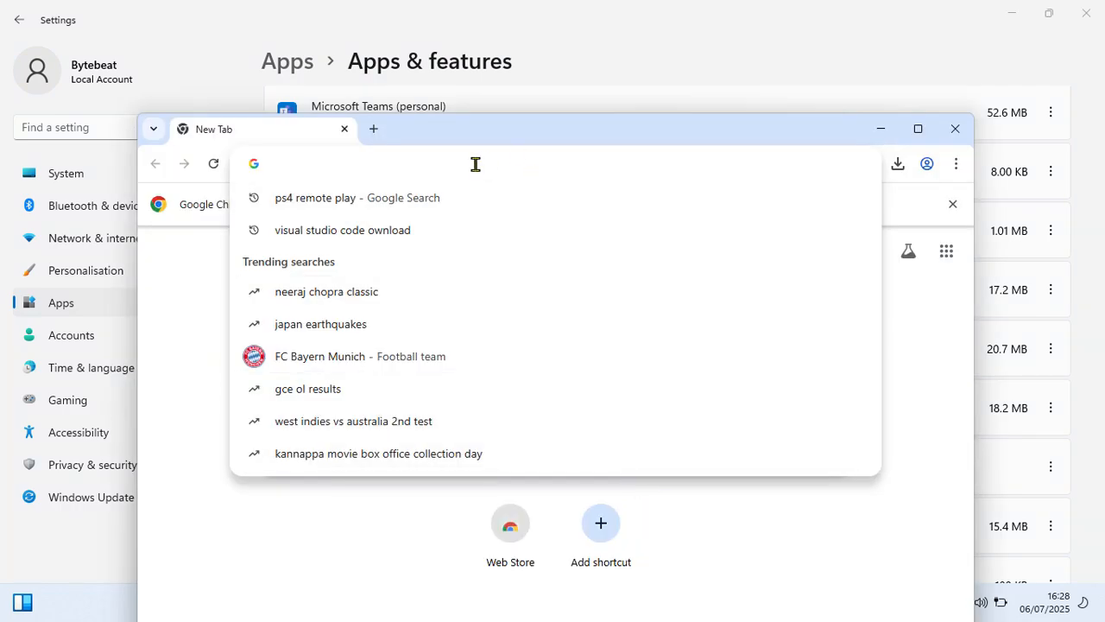
{"action": "type", "text": "microsoft v"}
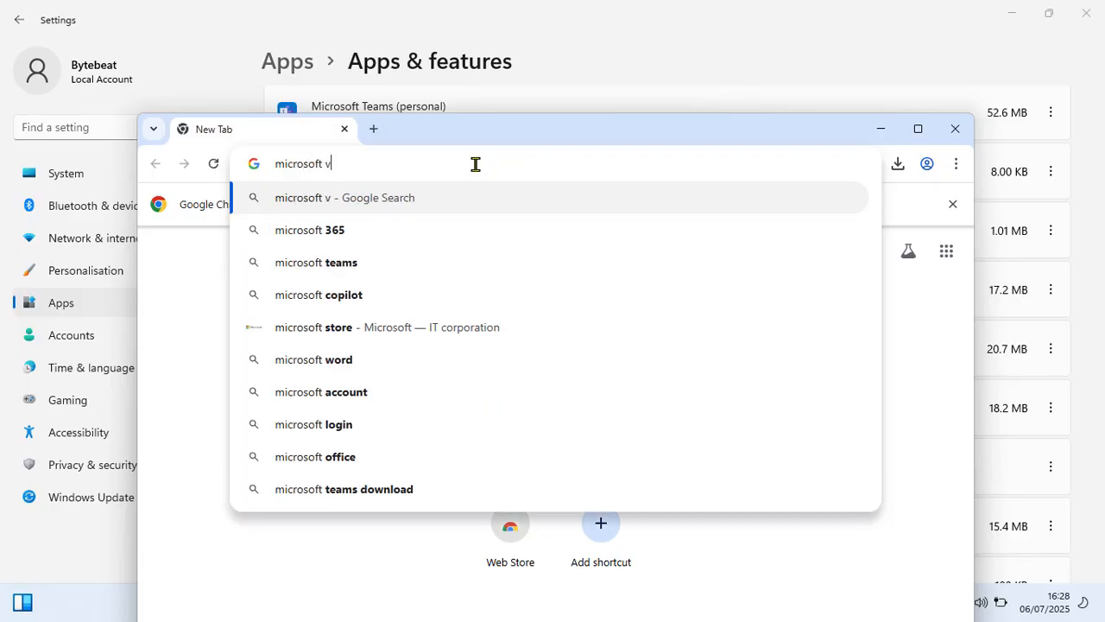
{"action": "type", "text": "isual c"}
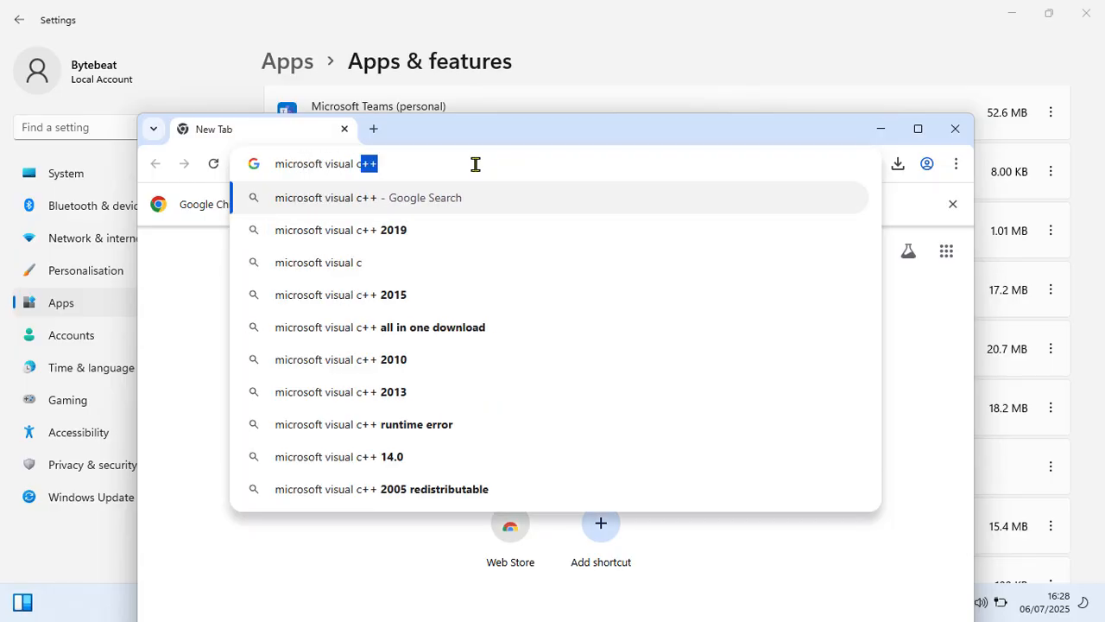
{"action": "type", "text": "++"}
{"action": "key", "text": "Down"}
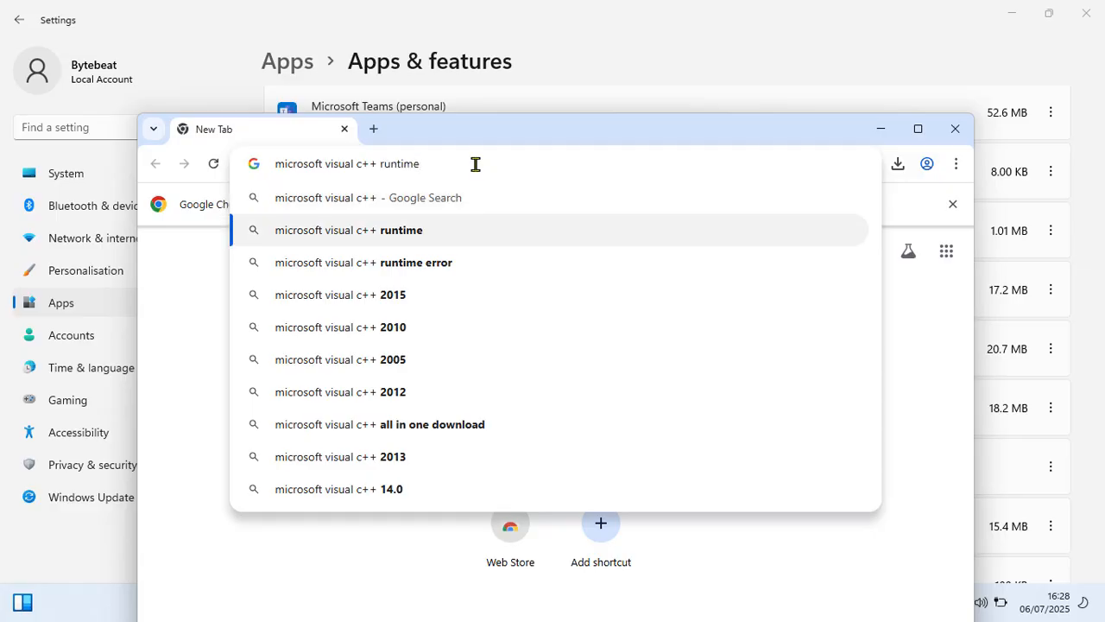
{"action": "type", "text": "-"}
{"action": "key", "text": "Down"}
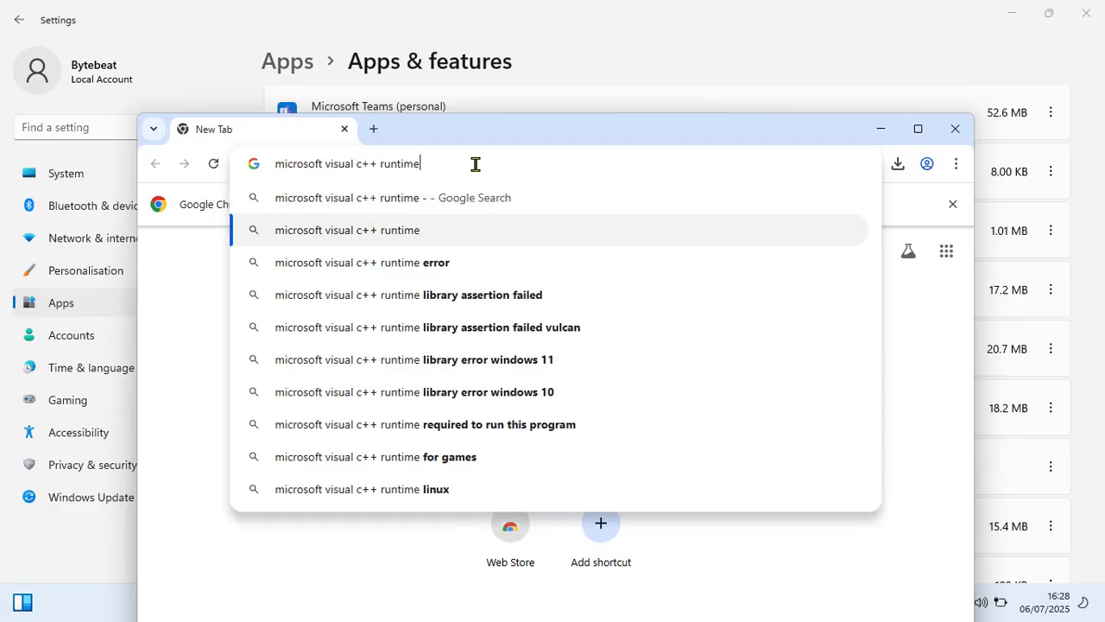
{"action": "key", "text": "Down"}
{"action": "key", "text": "Down"}
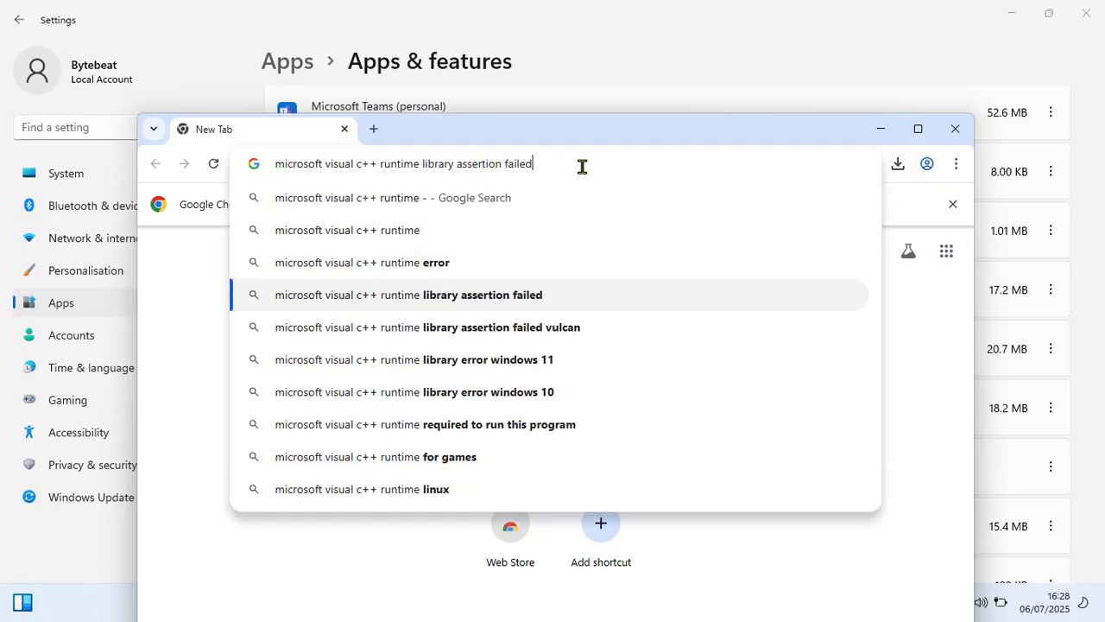
{"action": "left_click_drag", "start_coordinate": [582, 168], "coordinate": [384, 169]}
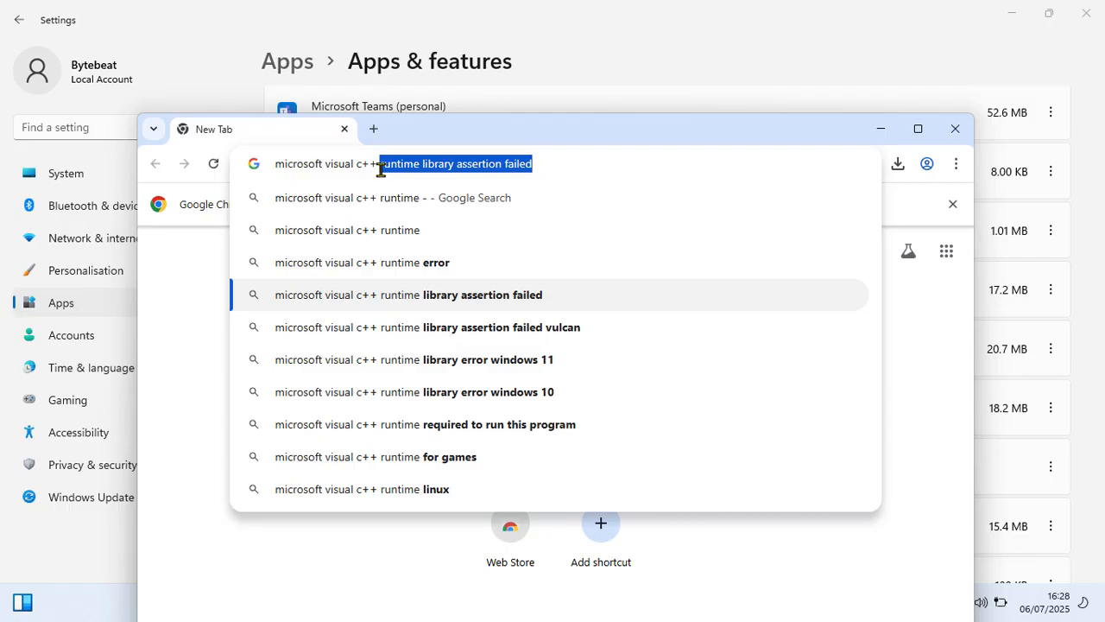
Complete the query as "microsoft visual c++ 2015 - 2022" and run the search.
{"action": "type", "text": "2015"}
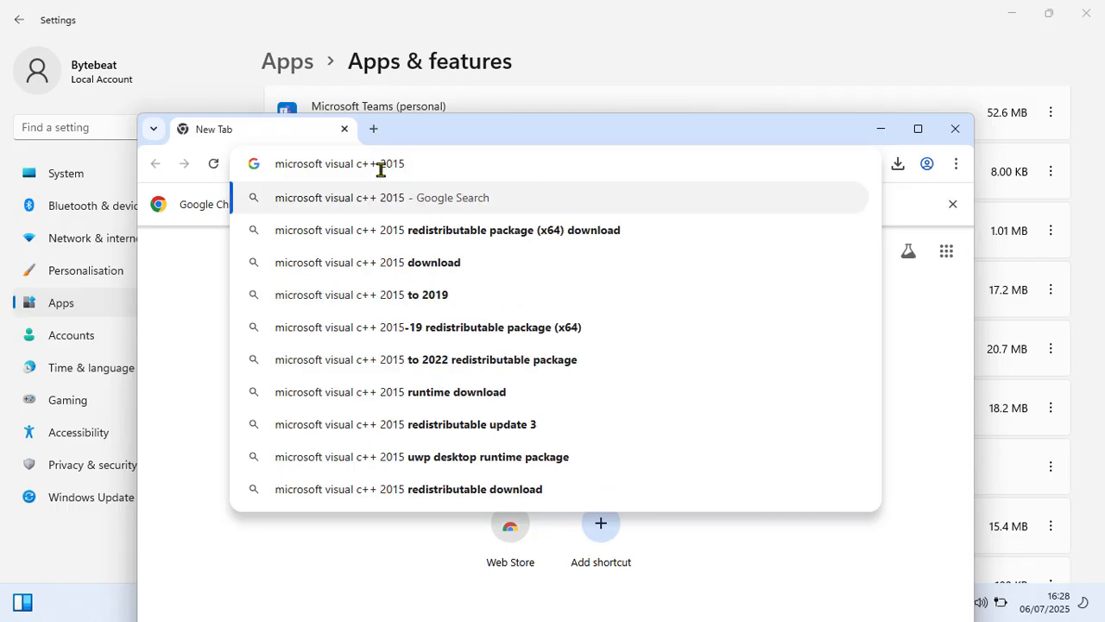
{"action": "type", "text": " - 2022"}
{"action": "key", "text": "Return"}
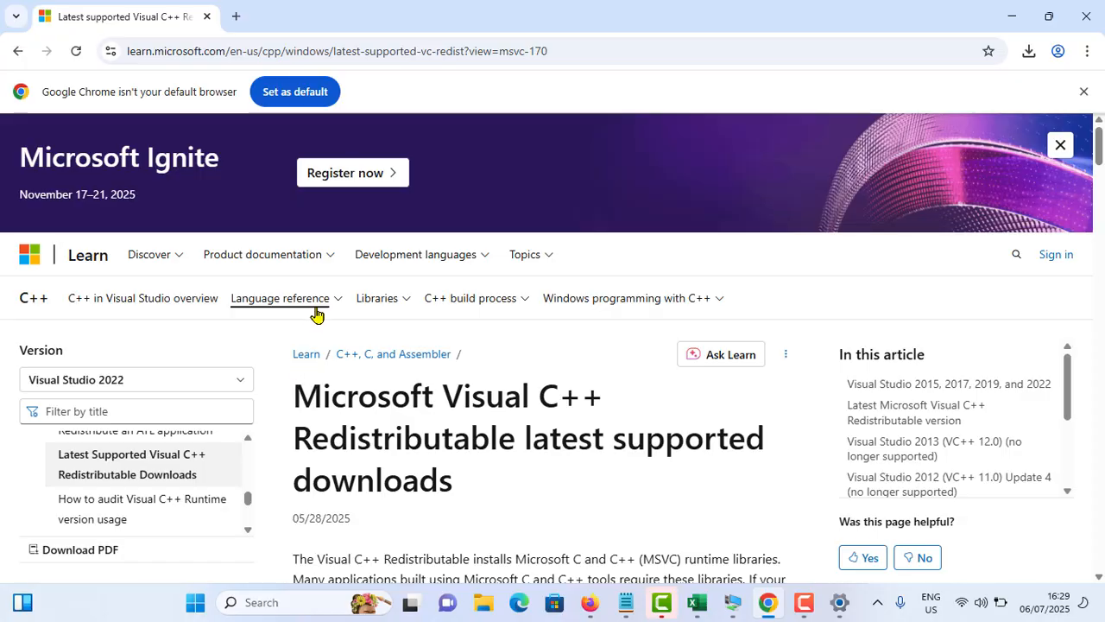
Download the latest X64 redistributable, vc_redist.x64.exe, from the Microsoft Learn page and show the browser's downloads.
{"action": "scroll", "coordinate": [321, 306], "scroll_direction": "down", "scroll_amount": 9}
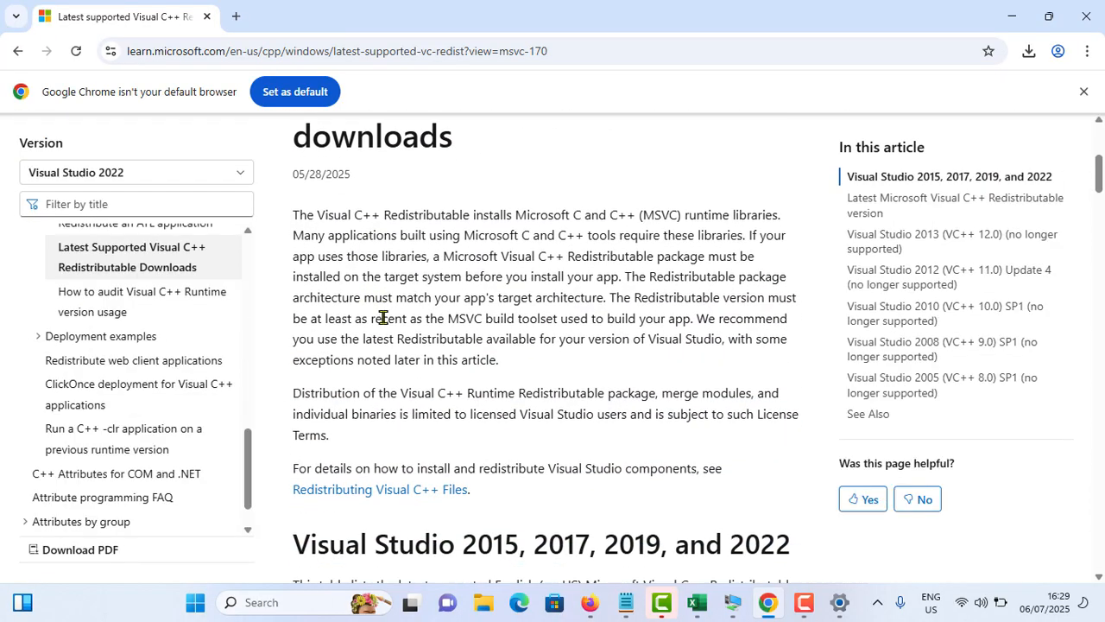
{"action": "scroll", "coordinate": [382, 319], "scroll_direction": "down", "scroll_amount": 3}
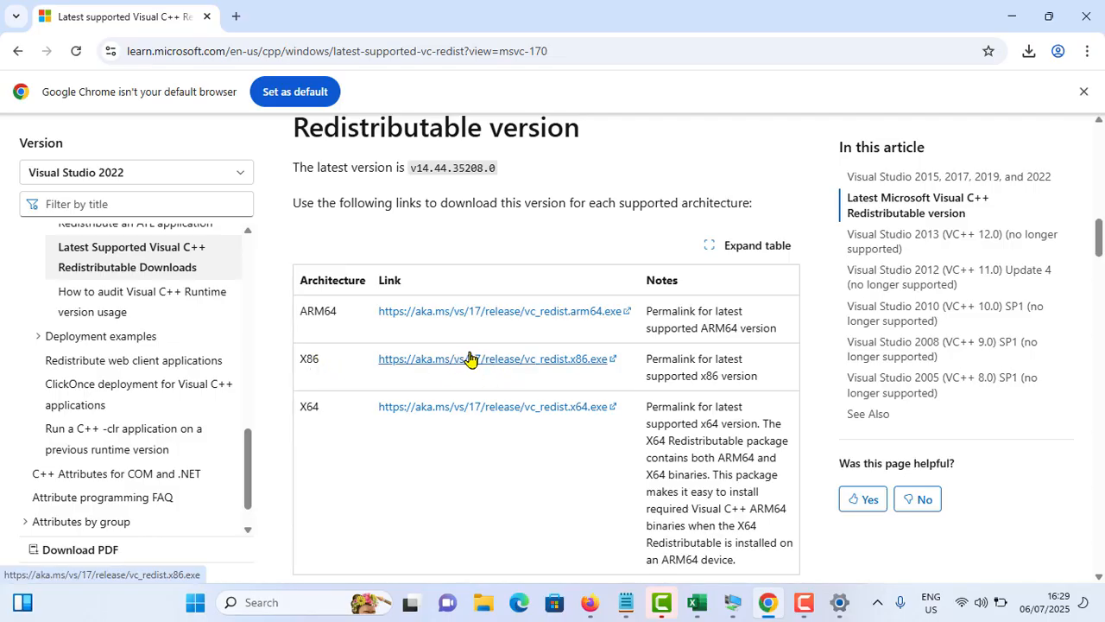
{"action": "left_click", "coordinate": [523, 408]}
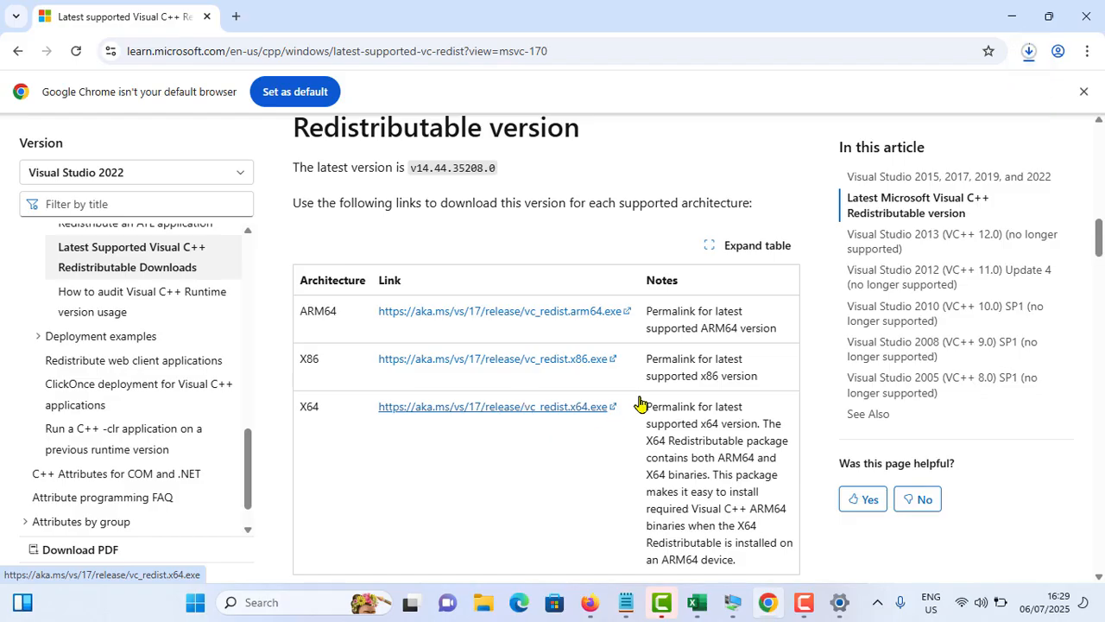
{"action": "left_click", "coordinate": [1025, 53]}
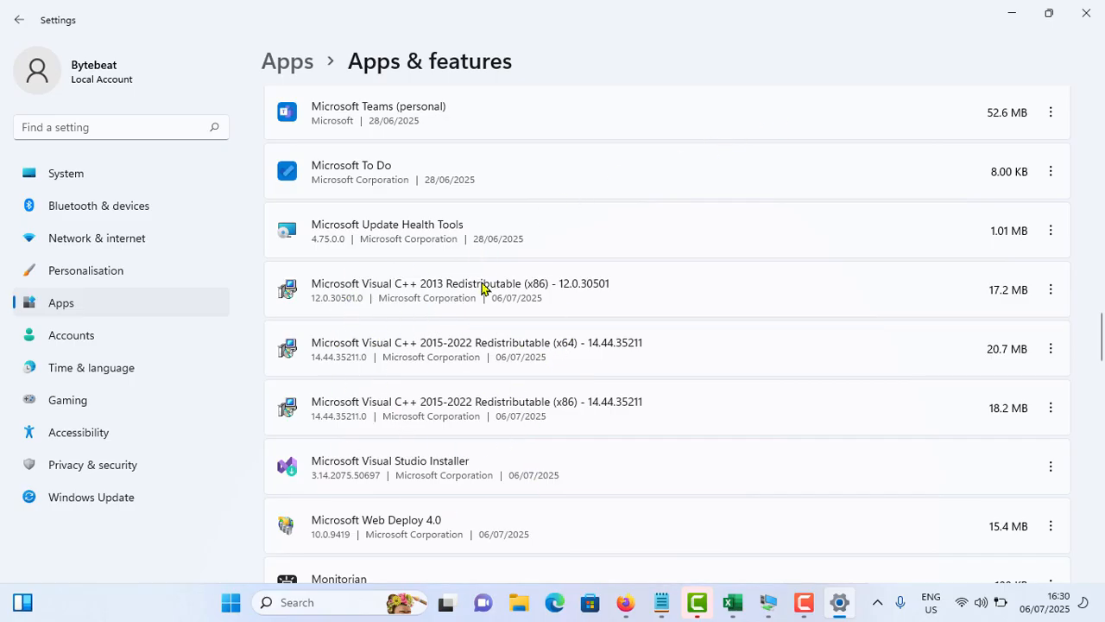
Close Settings and open Device Manager.
{"action": "left_click", "coordinate": [1086, 14]}
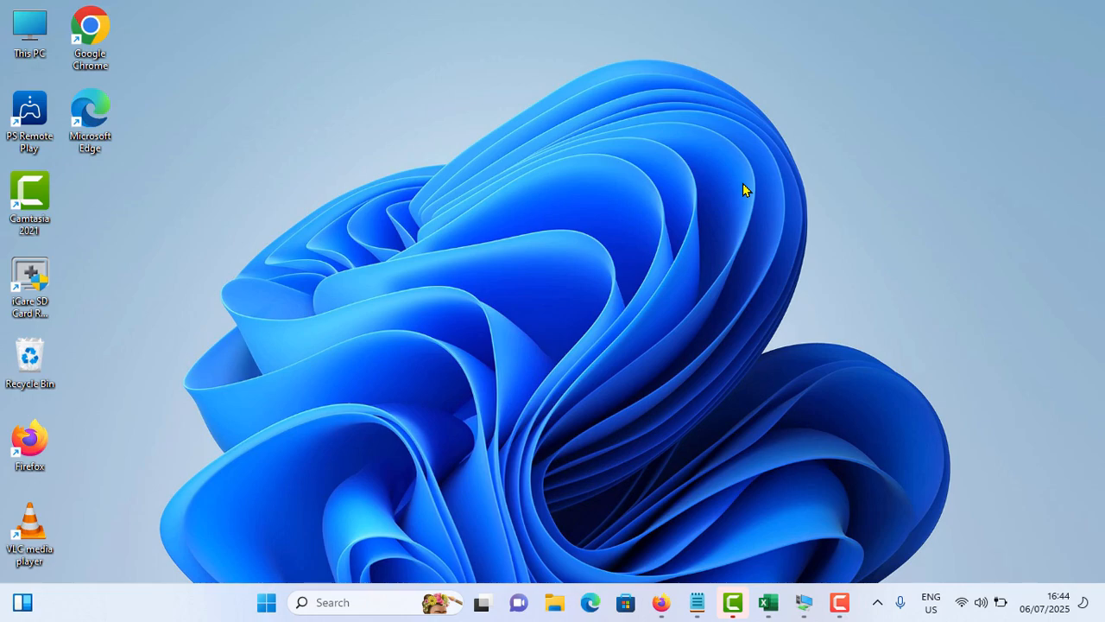
{"action": "right_click", "coordinate": [267, 602]}
{"action": "left_click", "coordinate": [273, 249]}
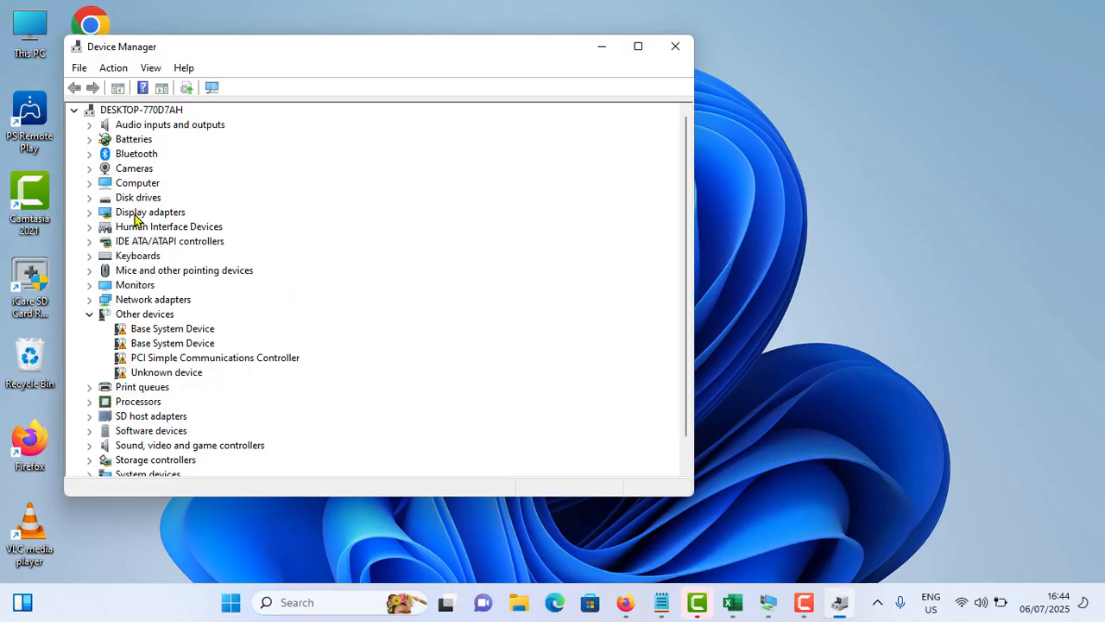
Start an automatic driver search for the Intel(R) HD Graphics 4000 display adapter.
{"action": "double_click", "coordinate": [138, 214]}
{"action": "left_click", "coordinate": [197, 227]}
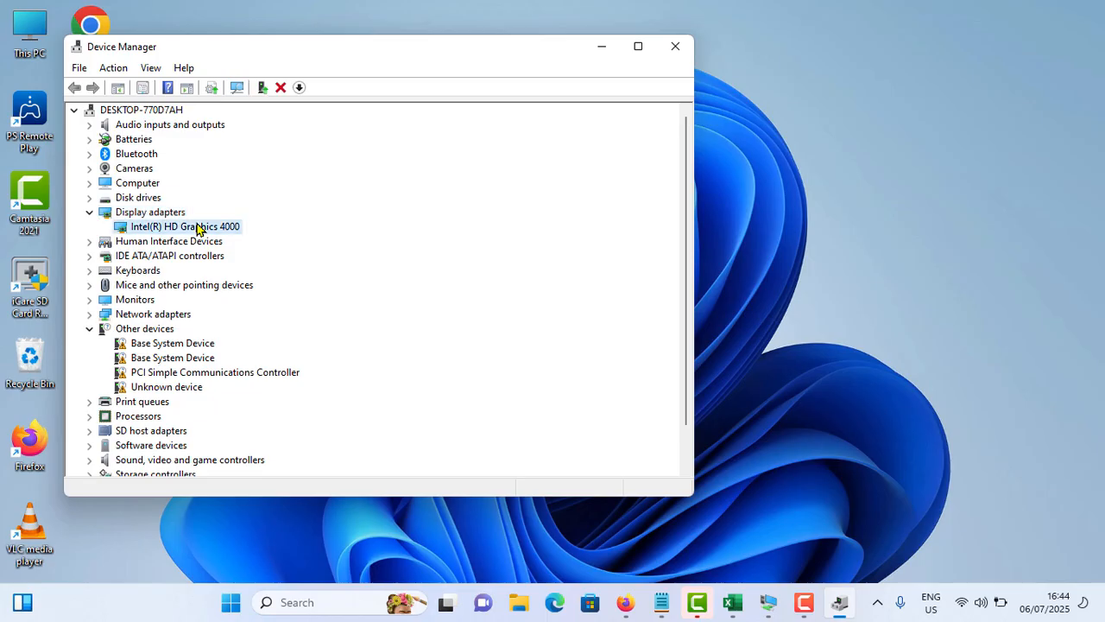
{"action": "right_click", "coordinate": [197, 227]}
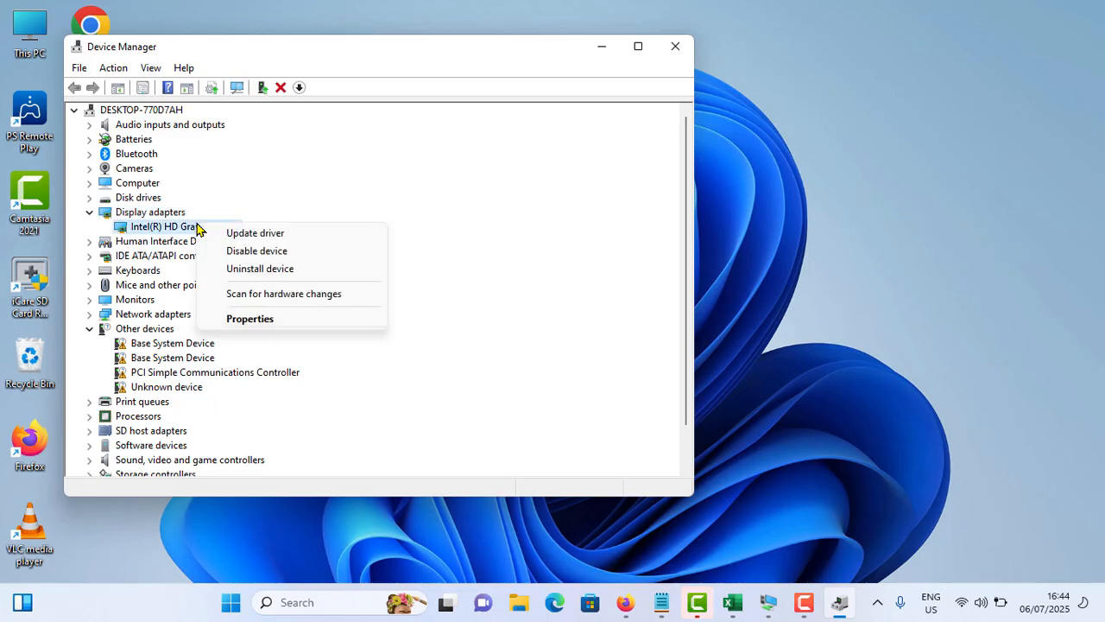
{"action": "left_click", "coordinate": [257, 234]}
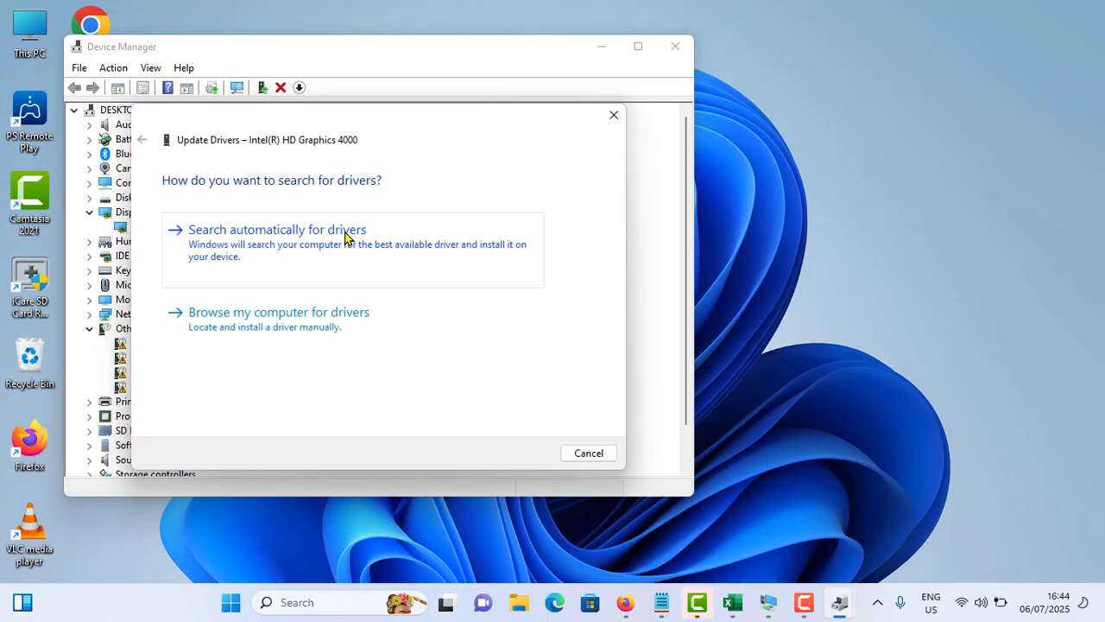
{"action": "left_click", "coordinate": [346, 234]}
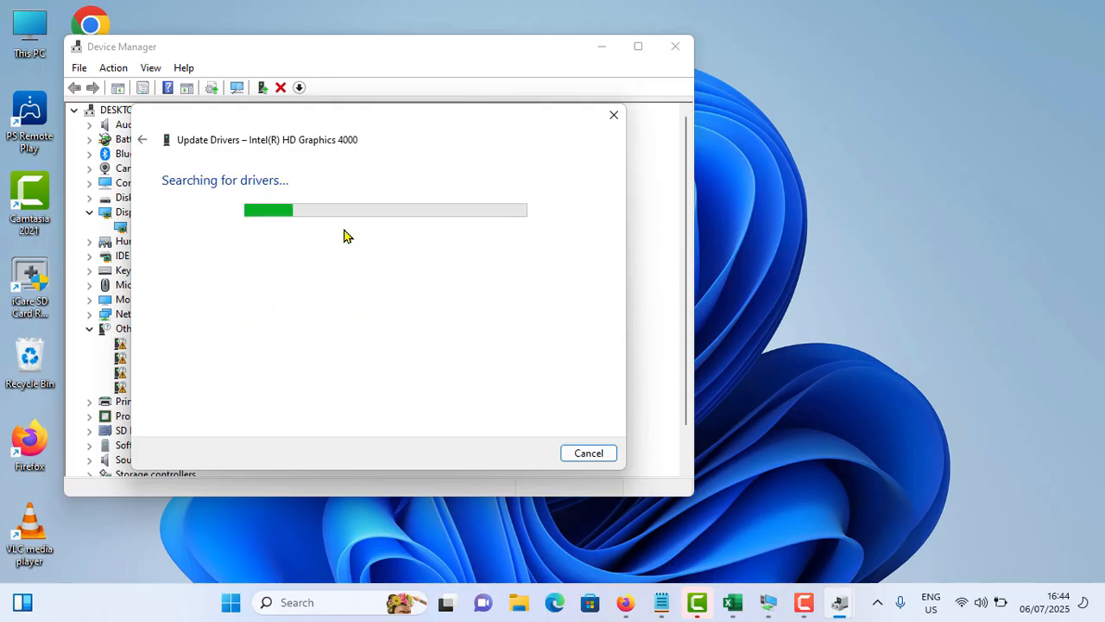
Return to the driver search options and choose to pick from the list of available drivers on the computer.
{"action": "left_click", "coordinate": [142, 140]}
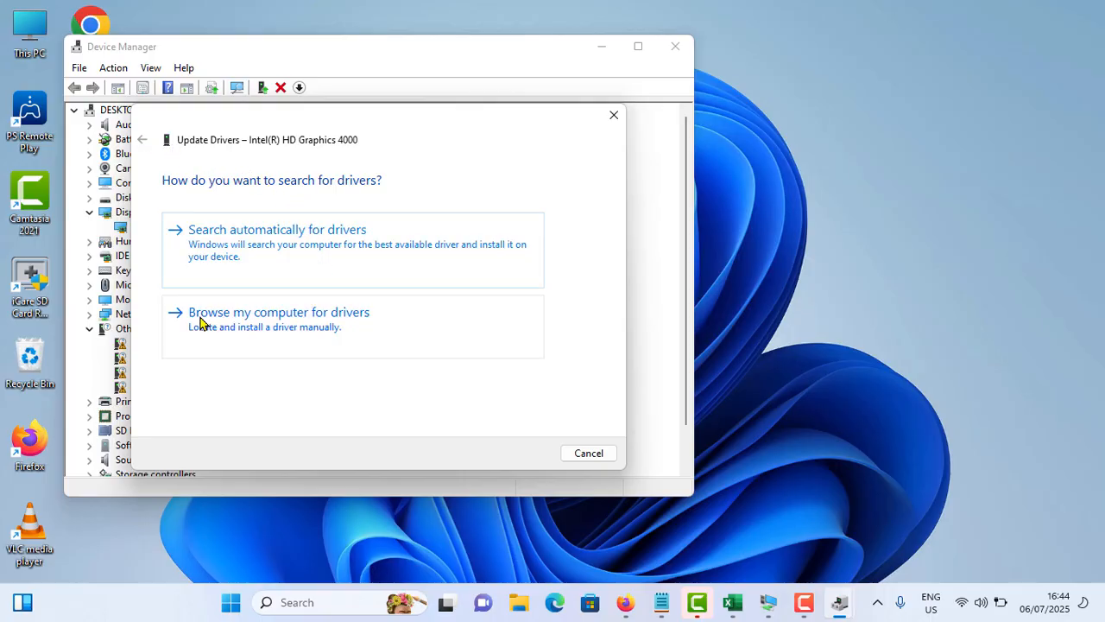
{"action": "left_click", "coordinate": [313, 323]}
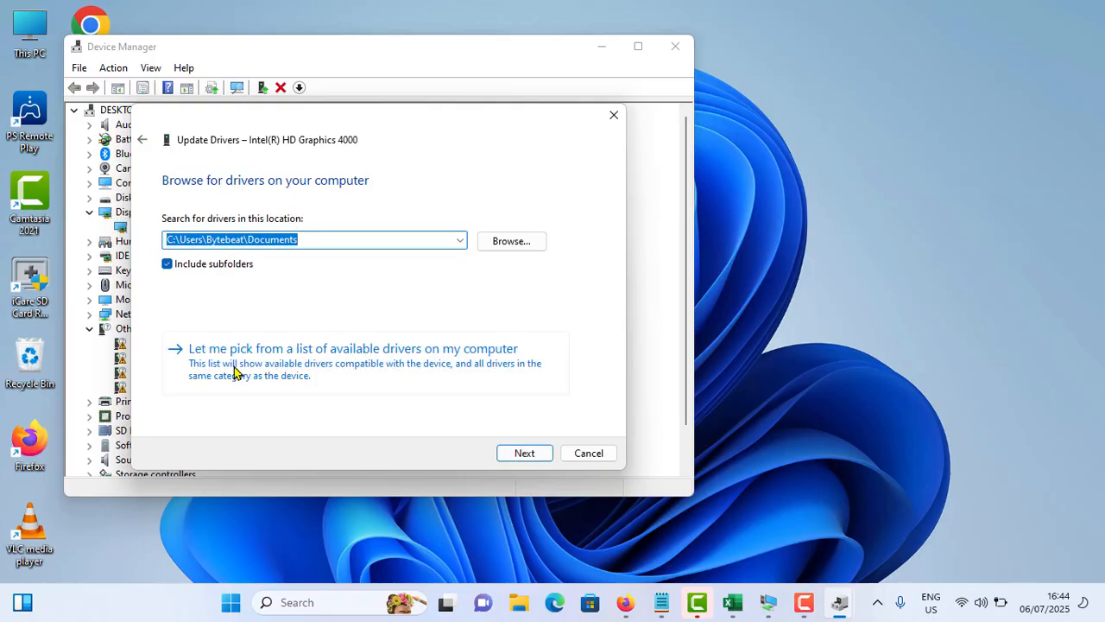
{"action": "left_click", "coordinate": [301, 361]}
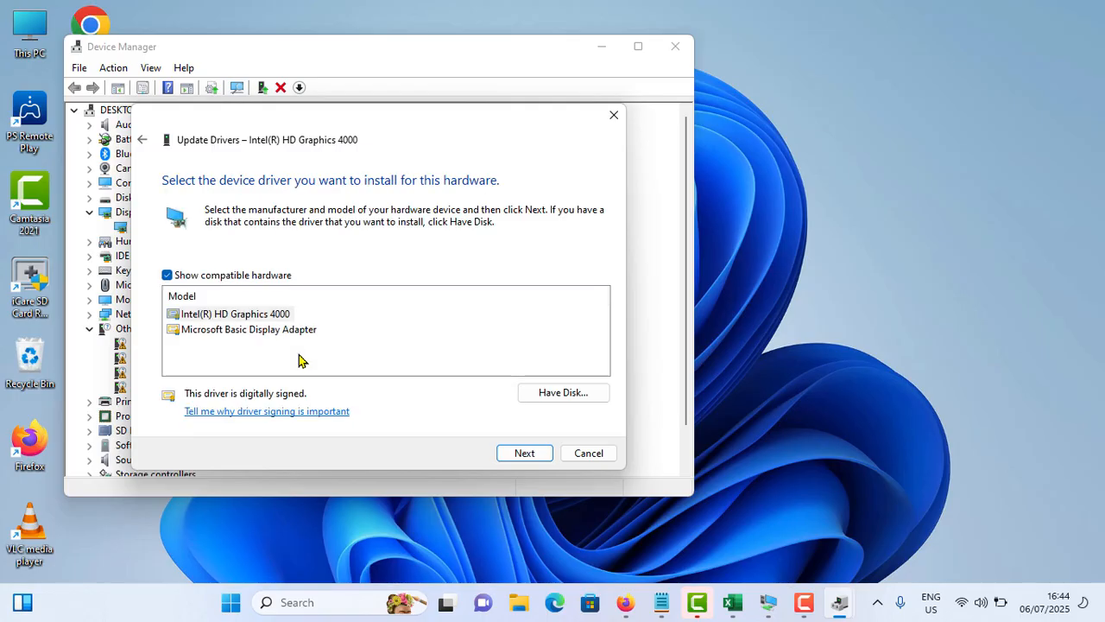
Select the Intel(R) HD Graphics 4000 model as the display driver to install.
{"action": "left_click", "coordinate": [265, 317]}
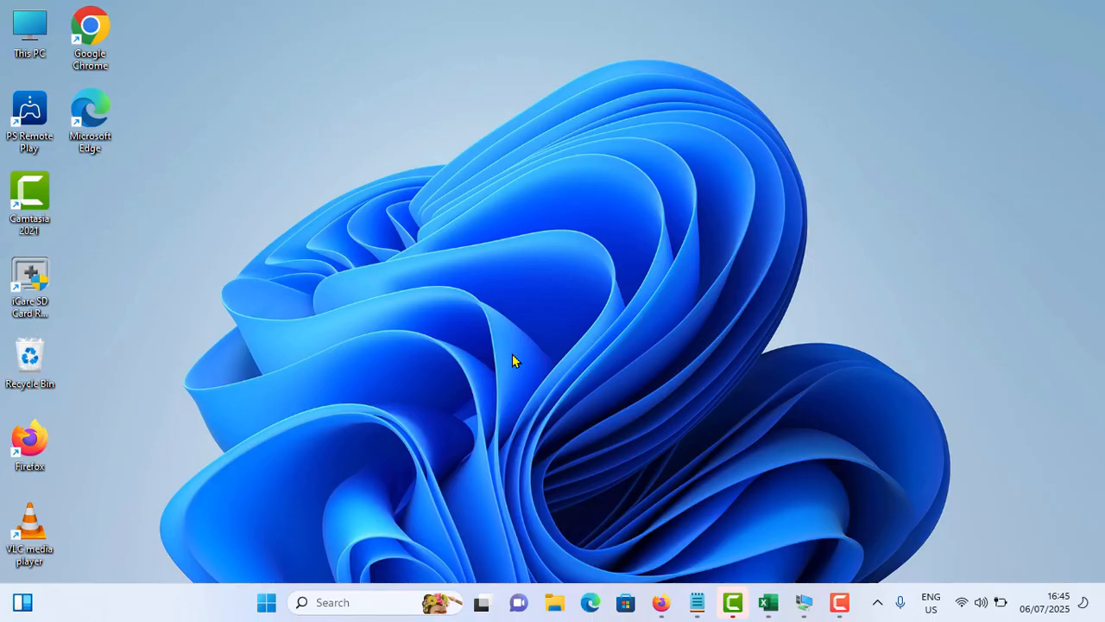
Set the Microsoft Edge desktop shortcut to always run as an administrator and apply the change.
{"action": "right_click", "coordinate": [88, 113]}
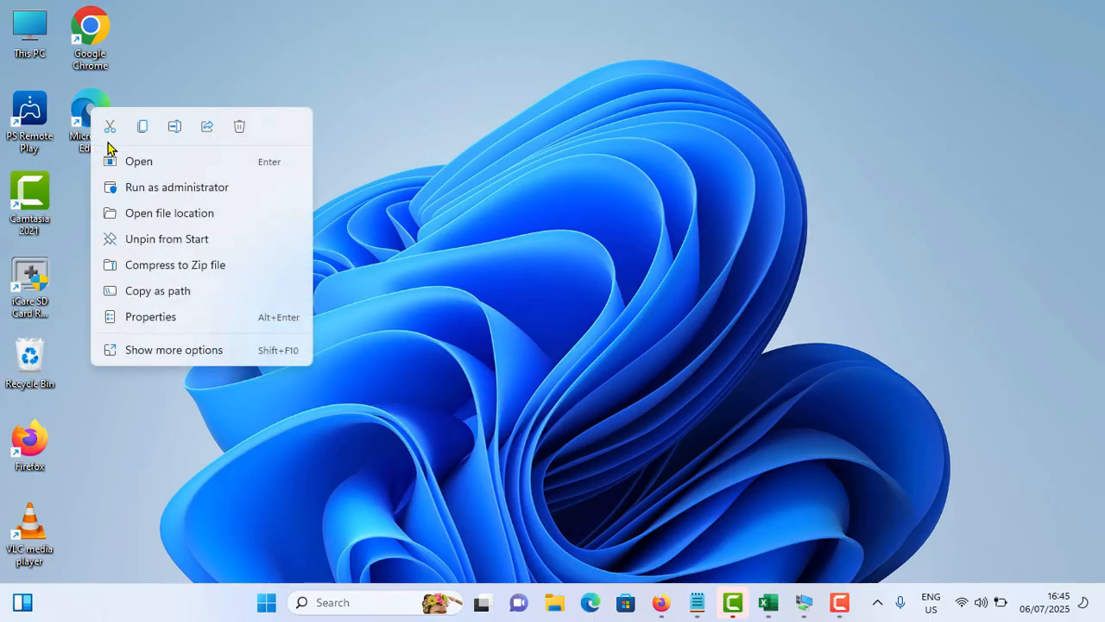
{"action": "left_click", "coordinate": [159, 325]}
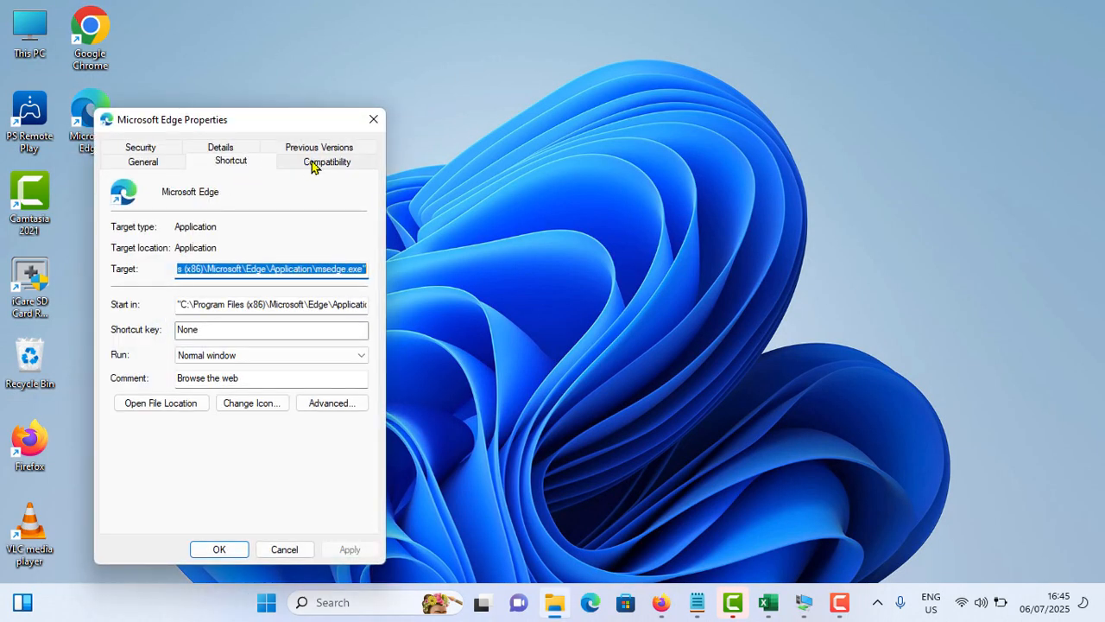
{"action": "left_click", "coordinate": [313, 164]}
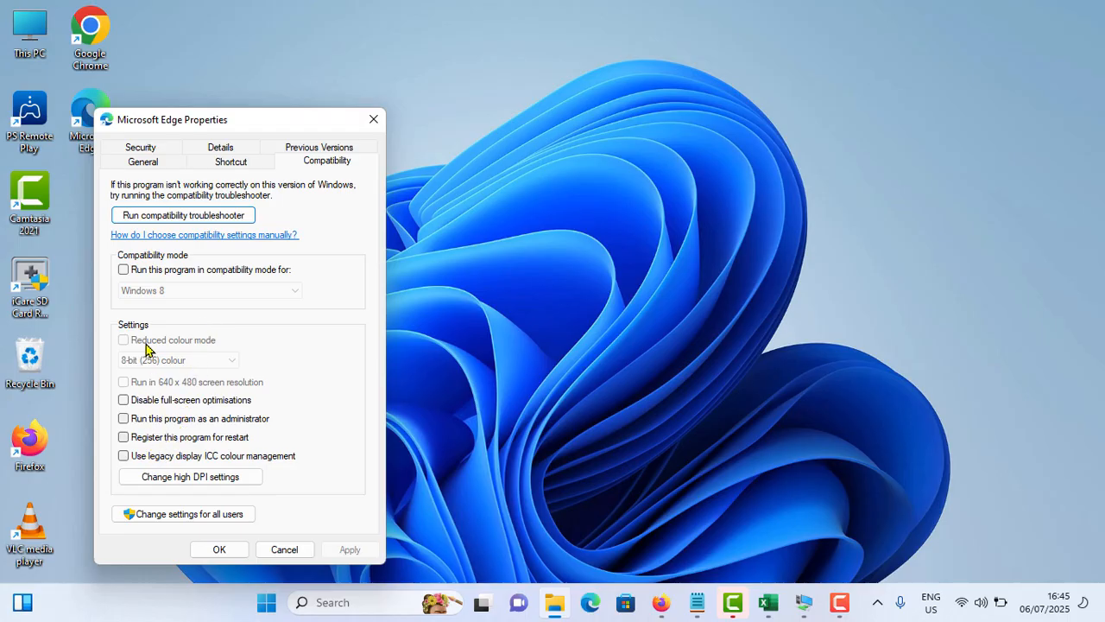
{"action": "left_click", "coordinate": [151, 421]}
{"action": "left_click", "coordinate": [350, 549]}
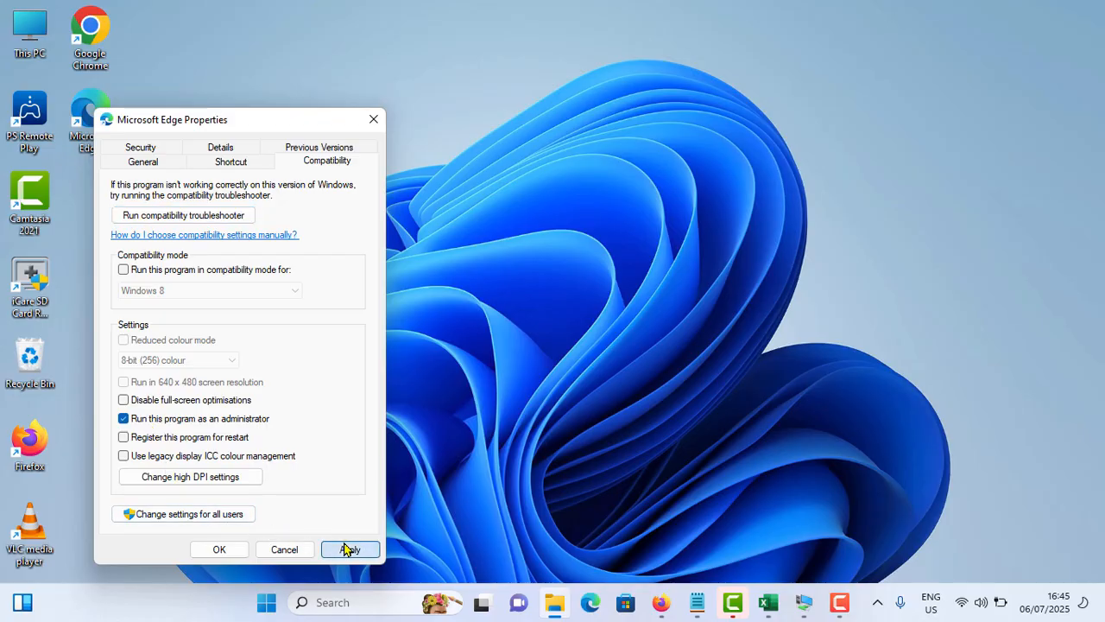
{"action": "left_click", "coordinate": [217, 549]}
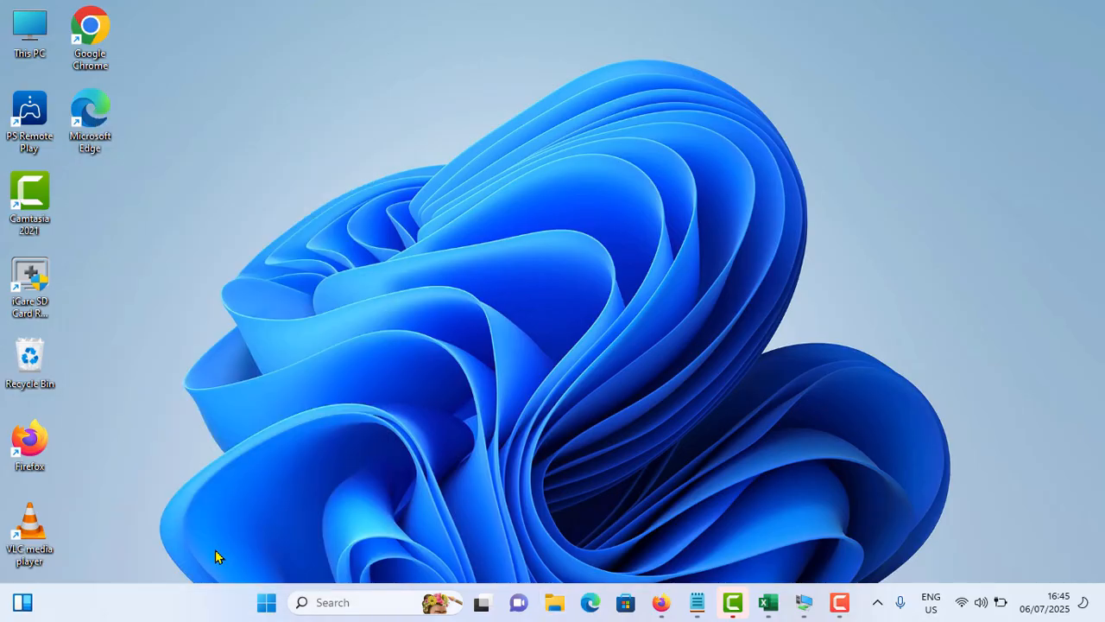
Enable compatibility mode for Windows 8 on the Microsoft Edge desktop shortcut and apply it.
{"action": "right_click", "coordinate": [89, 138]}
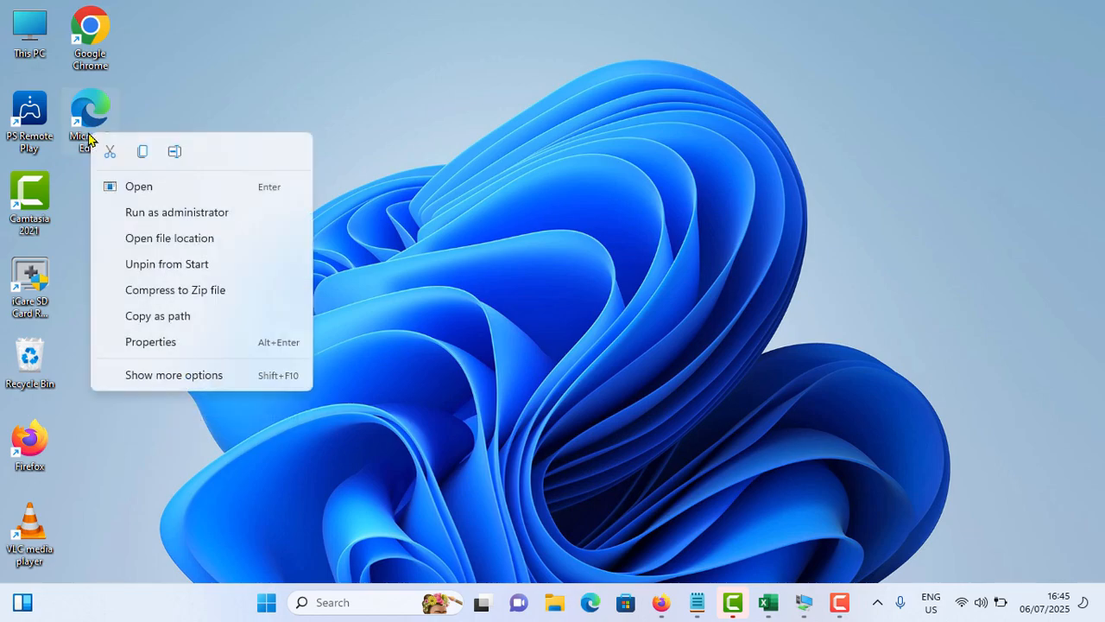
{"action": "left_click", "coordinate": [165, 349]}
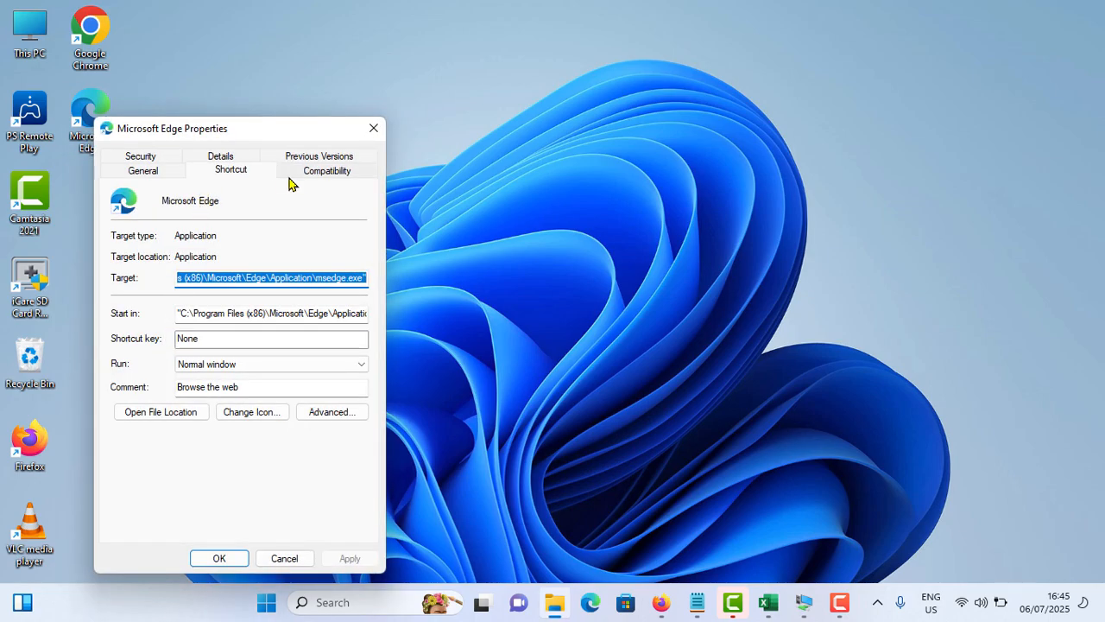
{"action": "left_click", "coordinate": [312, 177]}
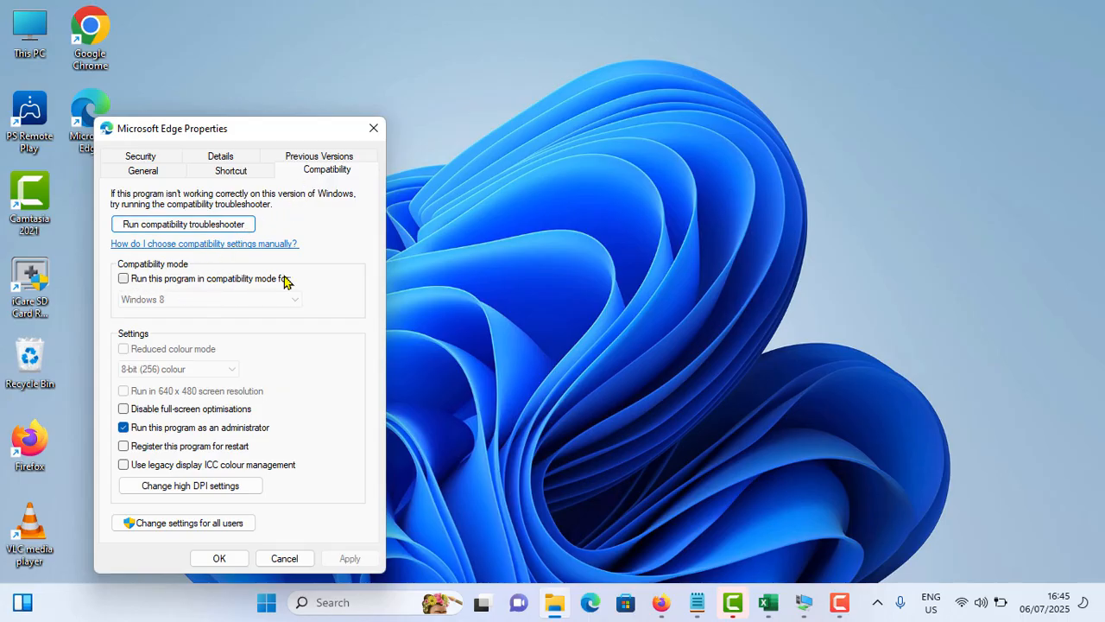
{"action": "left_click", "coordinate": [126, 283]}
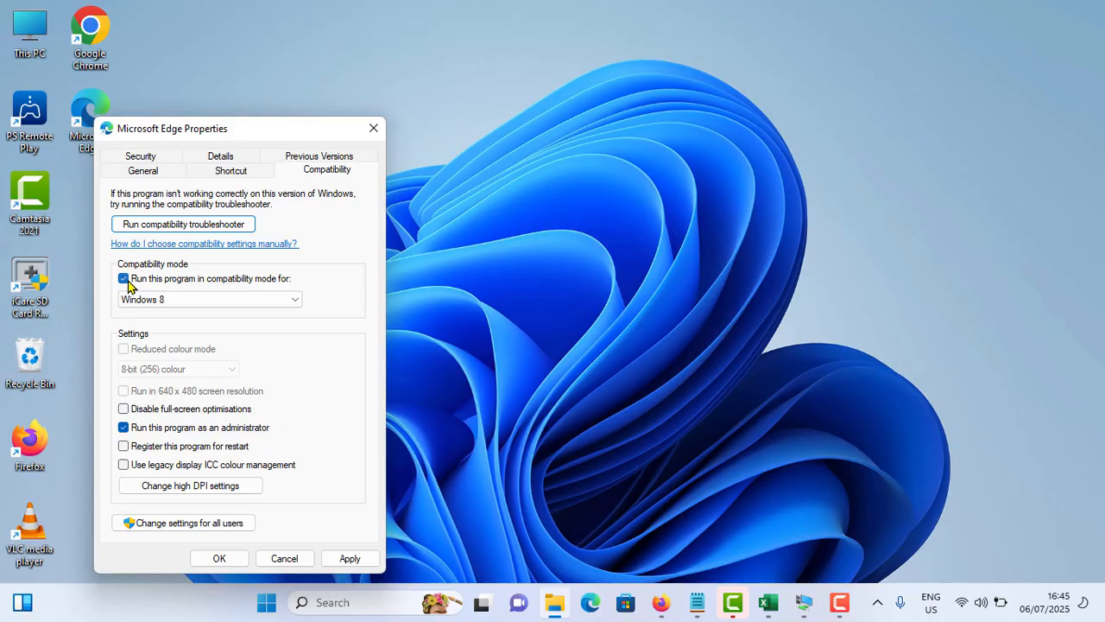
{"action": "left_click", "coordinate": [162, 300]}
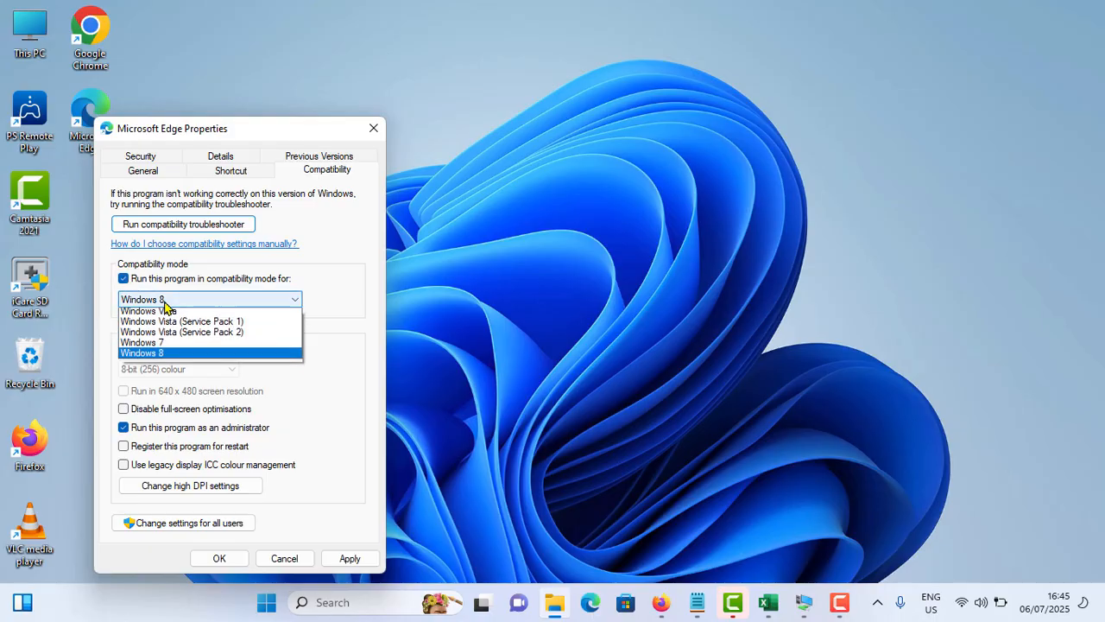
{"action": "left_click", "coordinate": [170, 356]}
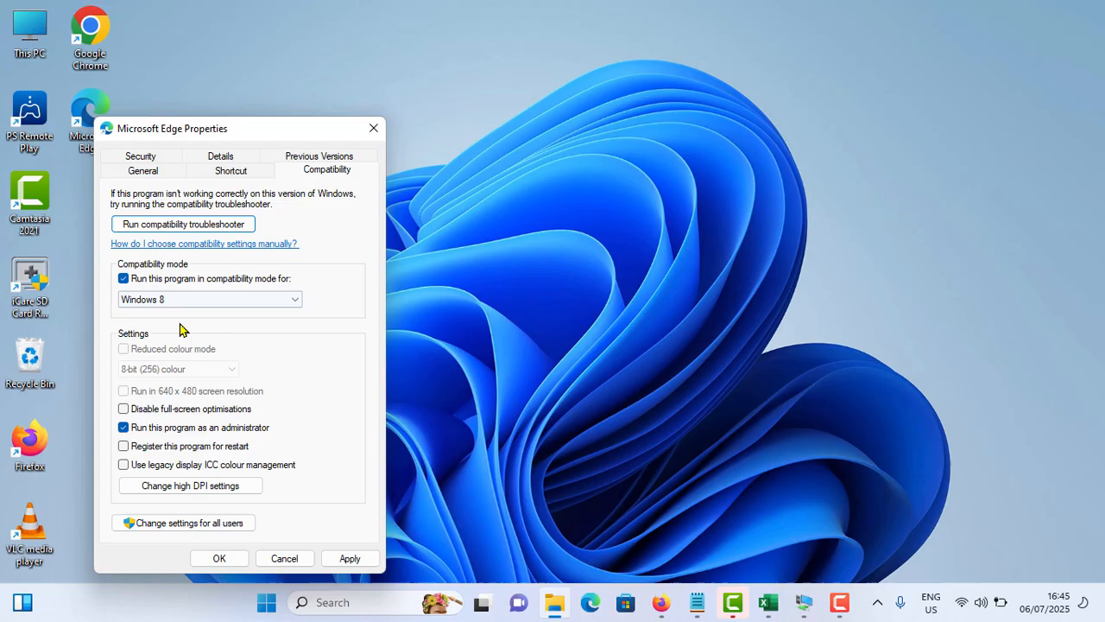
{"action": "left_click", "coordinate": [347, 558]}
{"action": "left_click", "coordinate": [221, 558]}
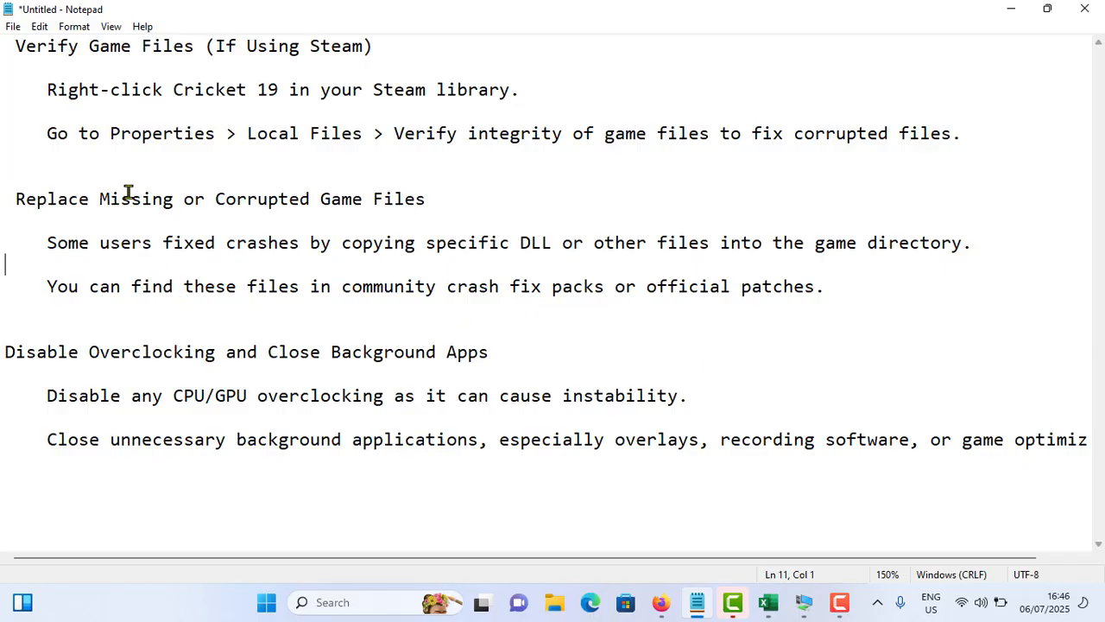
Read the Verify Game Files notes in Notepad, highlighting the Steam library, Properties, Local Files and file integrity instructions.
{"action": "left_click", "coordinate": [189, 106]}
{"action": "left_click_drag", "start_coordinate": [331, 92], "coordinate": [521, 92]}
{"action": "double_click", "coordinate": [470, 90]}
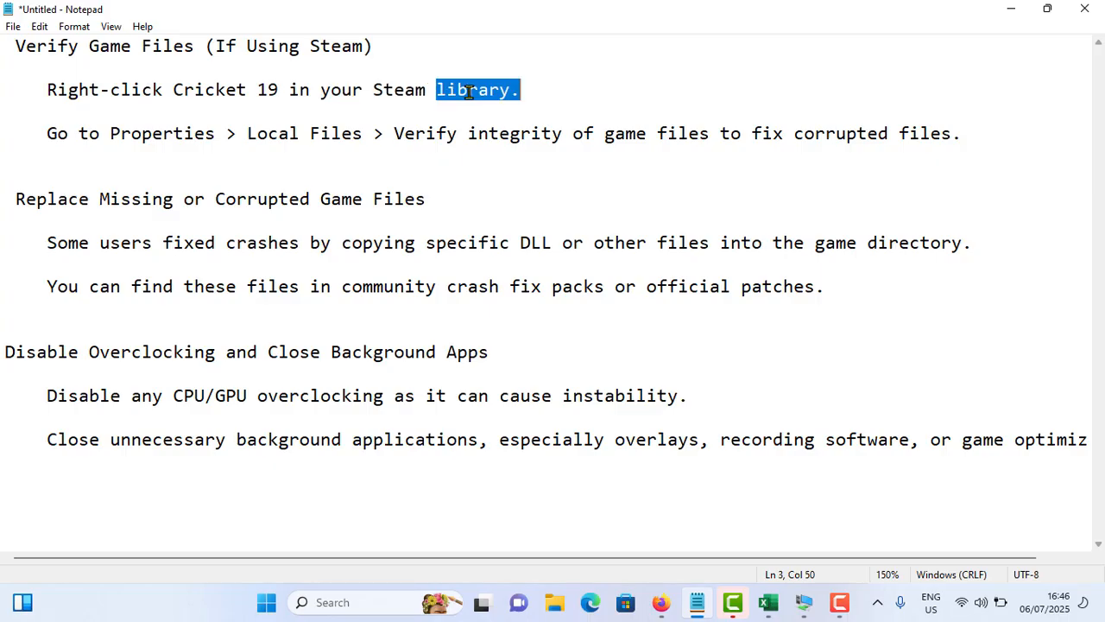
{"action": "double_click", "coordinate": [136, 134]}
{"action": "left_click_drag", "start_coordinate": [239, 133], "coordinate": [358, 133]}
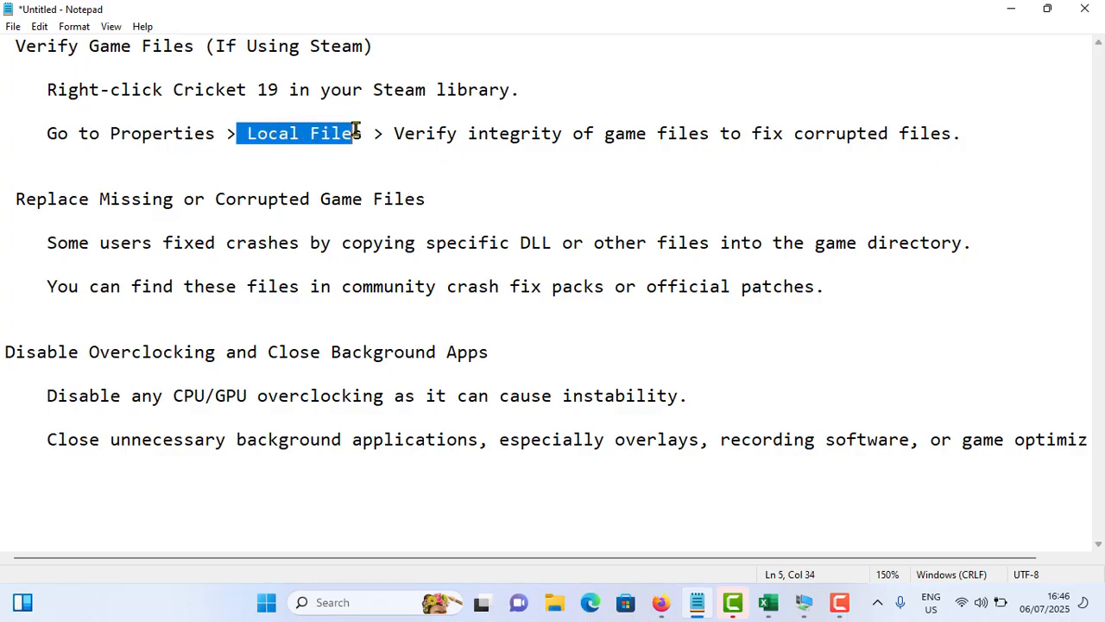
{"action": "left_click", "coordinate": [404, 133]}
{"action": "left_click_drag", "start_coordinate": [513, 133], "coordinate": [756, 135]}
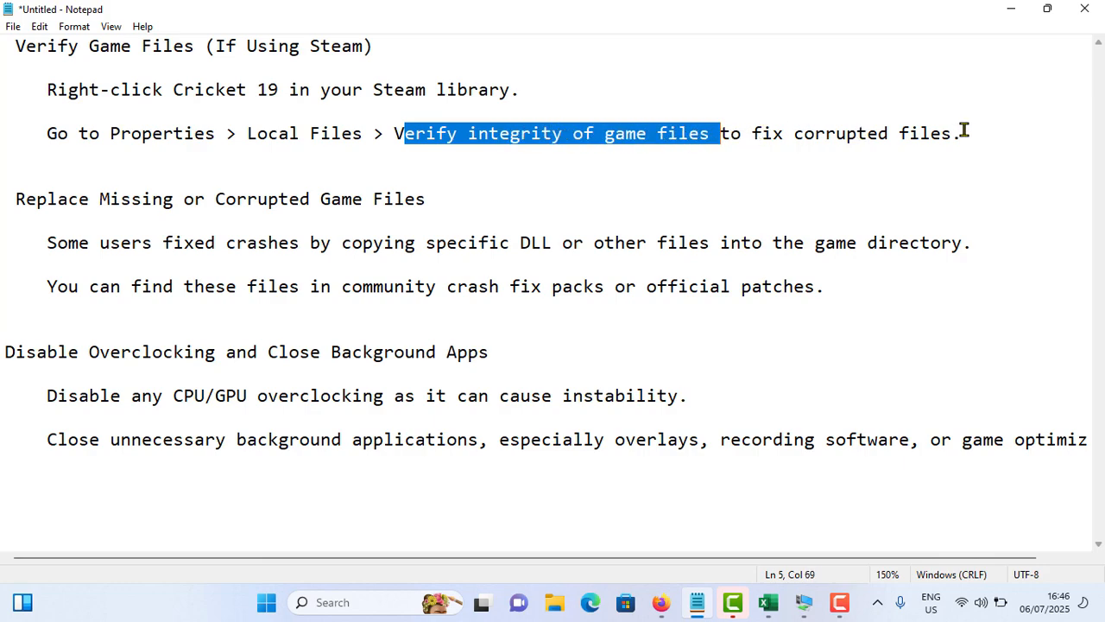
{"action": "left_click", "coordinate": [860, 167]}
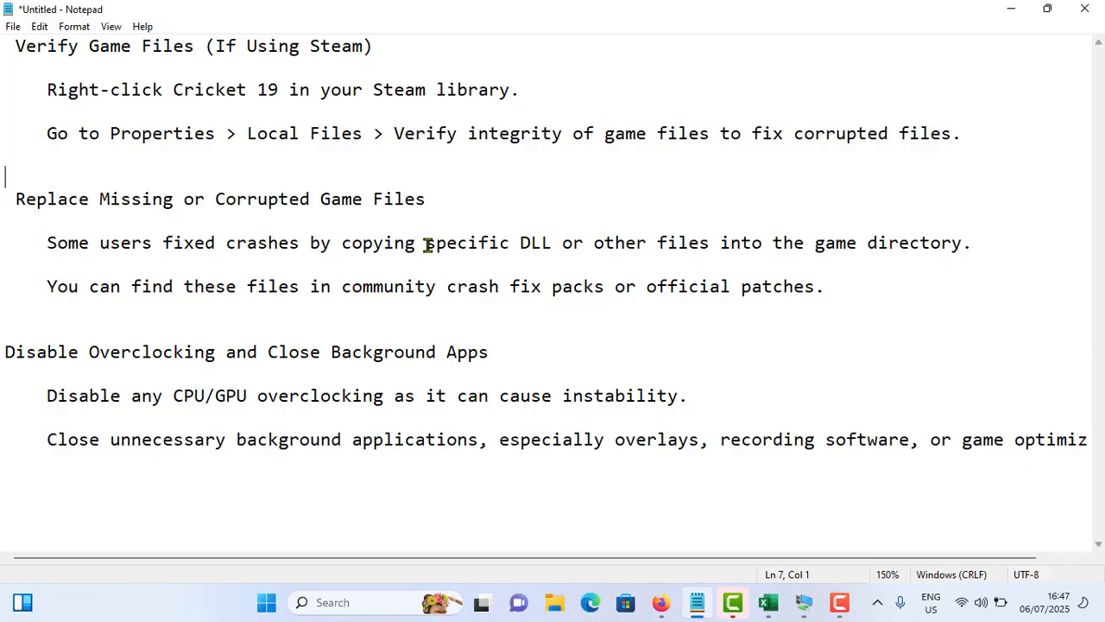
Read the notes on replacing missing game files, highlighting "specific DLL" and "game directory".
{"action": "left_click_drag", "start_coordinate": [428, 245], "coordinate": [549, 248]}
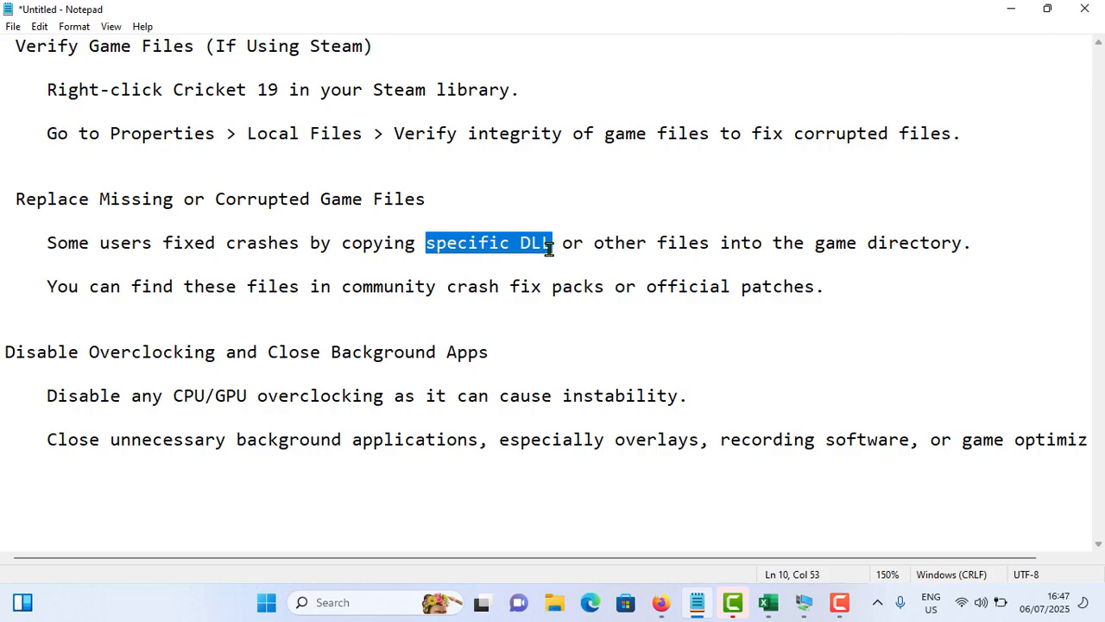
{"action": "left_click", "coordinate": [543, 247]}
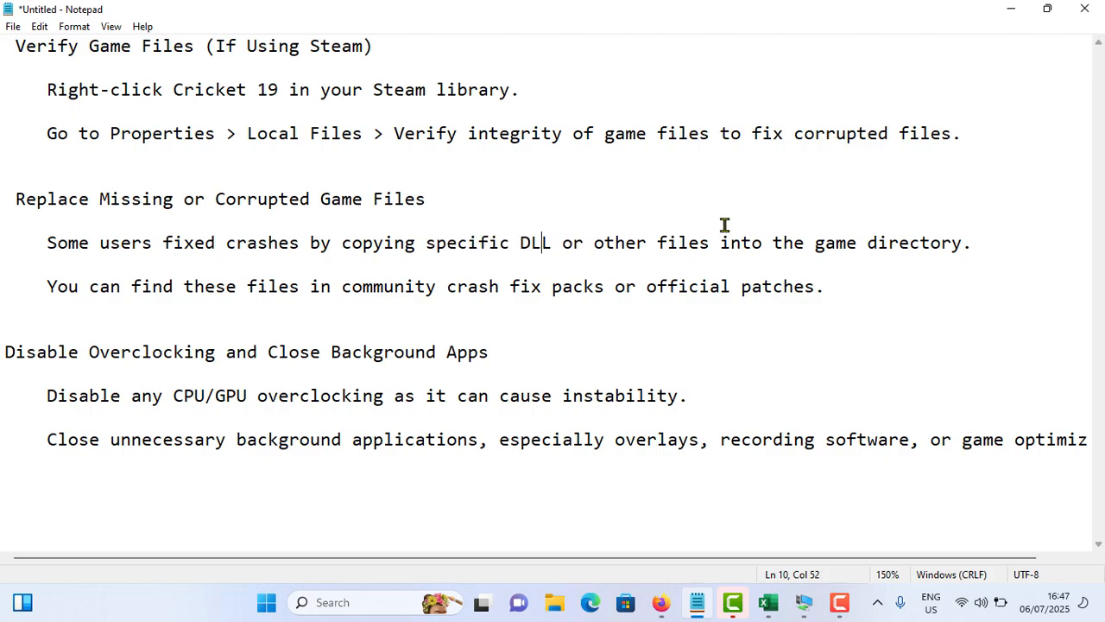
{"action": "left_click", "coordinate": [973, 240]}
{"action": "left_click", "coordinate": [807, 245], "text": "shift"}
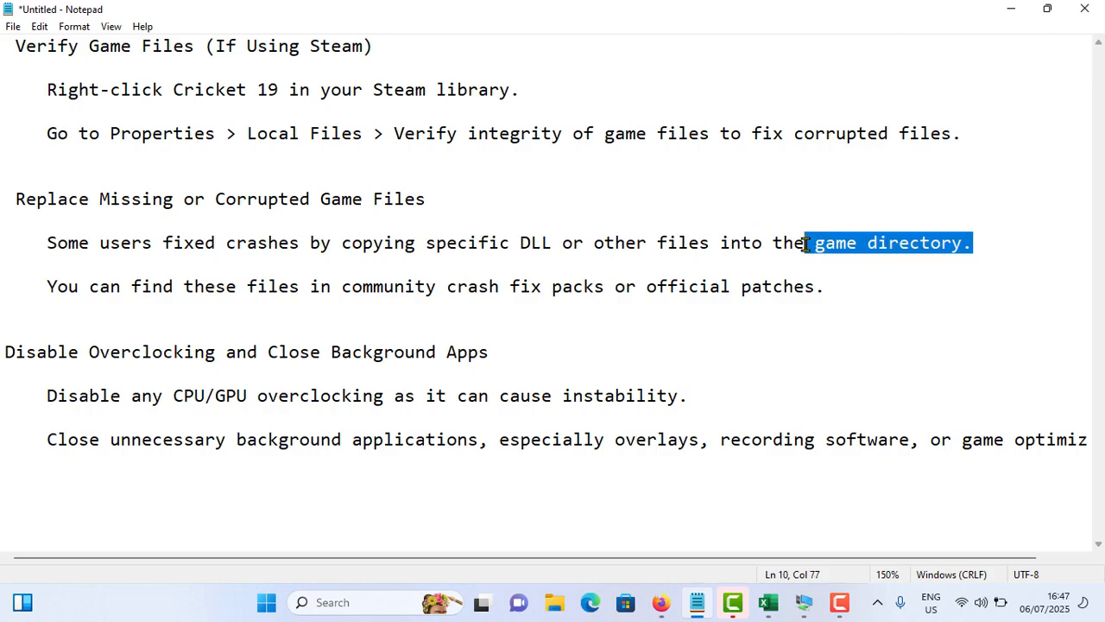
{"action": "scroll", "coordinate": [614, 247], "scroll_direction": "right", "scroll_amount": 1}
{"action": "left_click", "coordinate": [575, 285]}
{"action": "scroll", "coordinate": [577, 286], "scroll_direction": "left", "scroll_amount": 1}
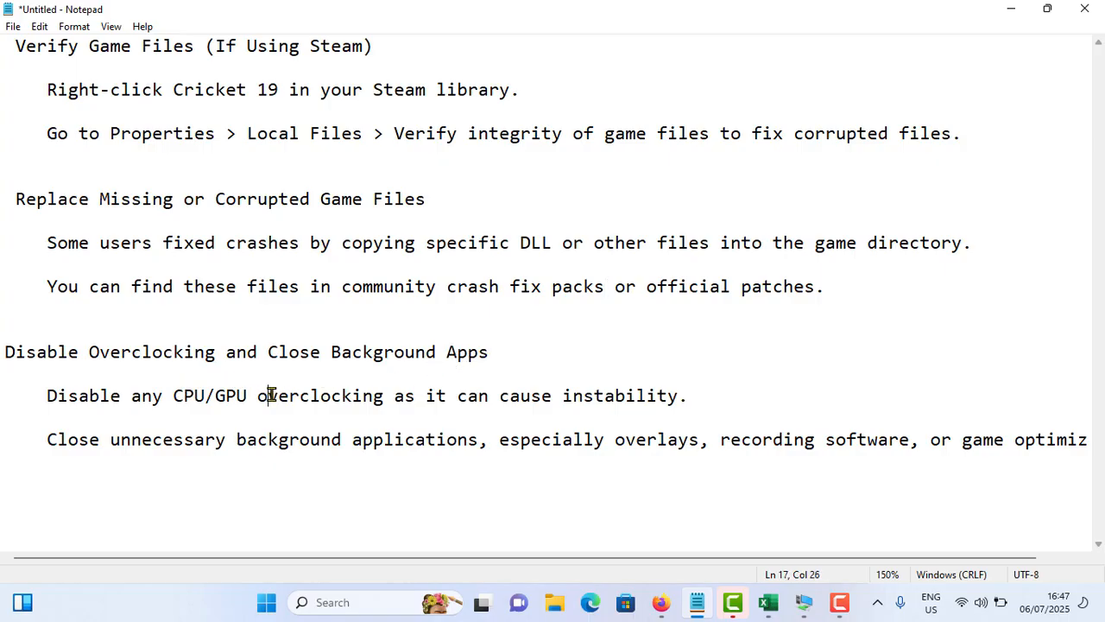
Highlight the overclocking advice and break the final note onto a new line before "recording software".
{"action": "left_click_drag", "start_coordinate": [267, 394], "coordinate": [395, 396]}
{"action": "left_click", "coordinate": [522, 394]}
{"action": "scroll", "coordinate": [592, 377], "scroll_direction": "right", "scroll_amount": 1}
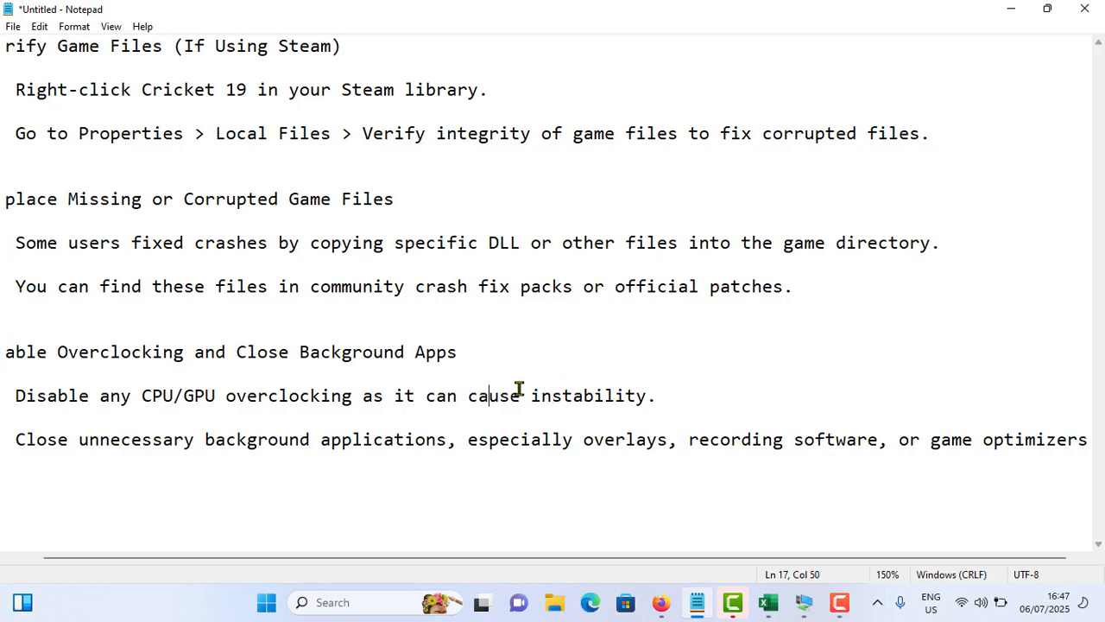
{"action": "left_click", "coordinate": [686, 440]}
{"action": "key", "text": "Return"}
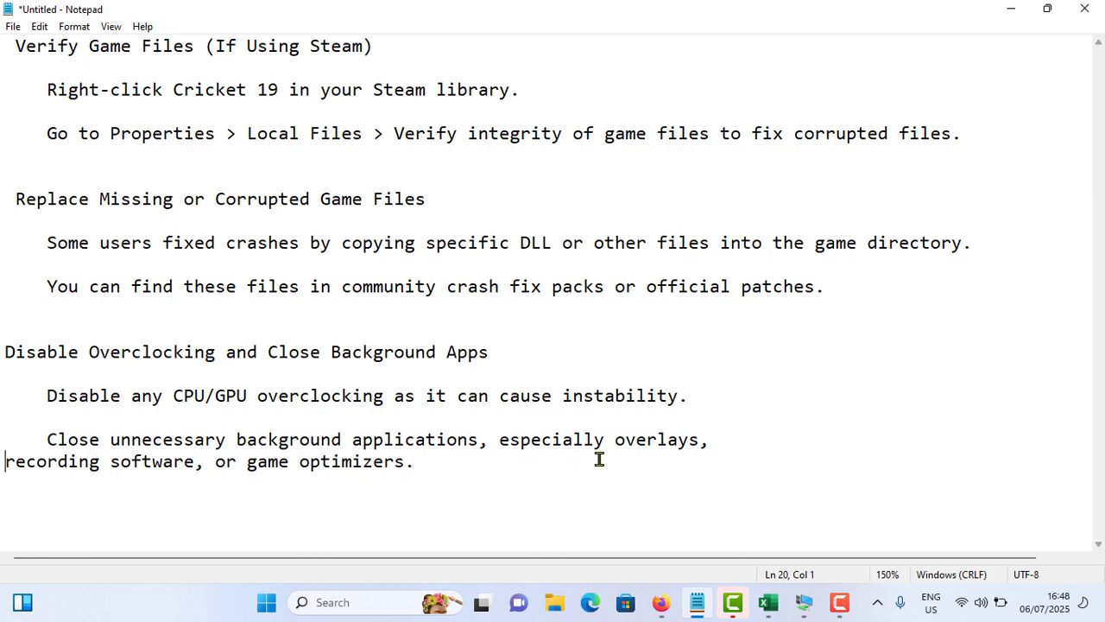
Highlight the overlays, recording software and game optimizers named in the note on closing background applications.
{"action": "left_click_drag", "start_coordinate": [615, 439], "coordinate": [701, 439]}
{"action": "left_click_drag", "start_coordinate": [195, 462], "coordinate": [131, 465]}
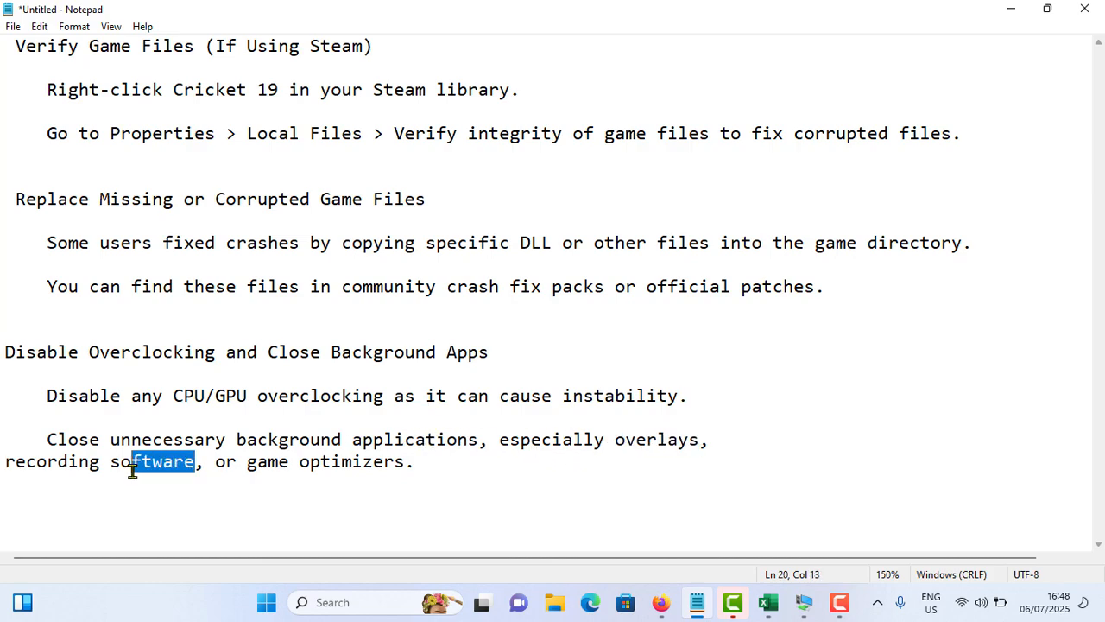
{"action": "left_click_drag", "start_coordinate": [247, 462], "coordinate": [400, 466]}
{"action": "left_click", "coordinate": [401, 466]}
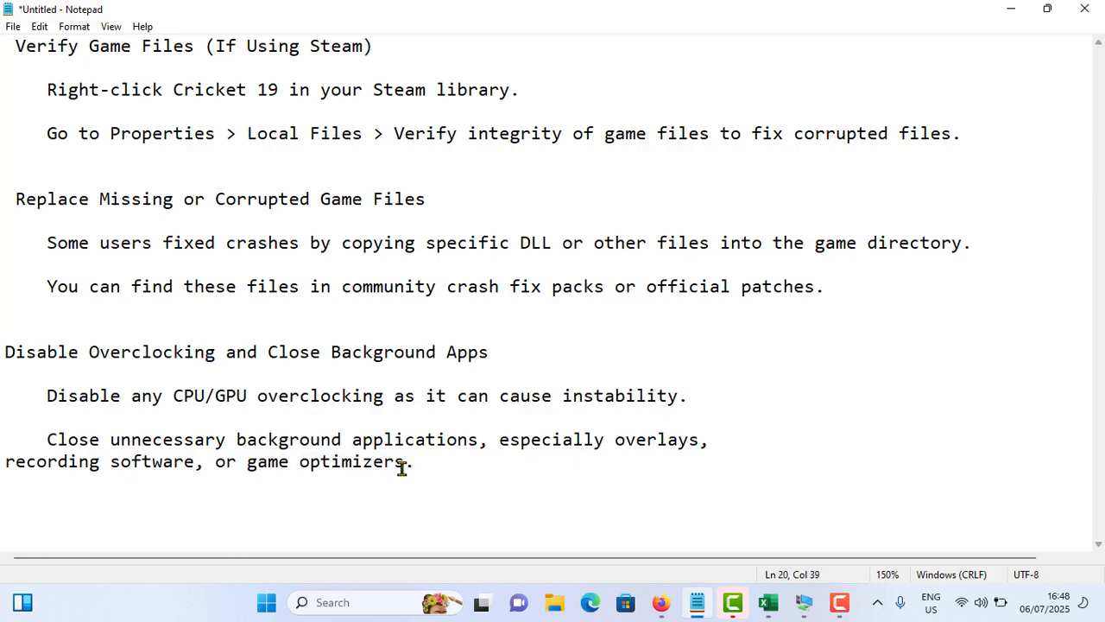
Open Task Manager and select the Camtasia 2021 Recorder process.
{"action": "right_click", "coordinate": [868, 607]}
{"action": "left_click", "coordinate": [905, 537]}
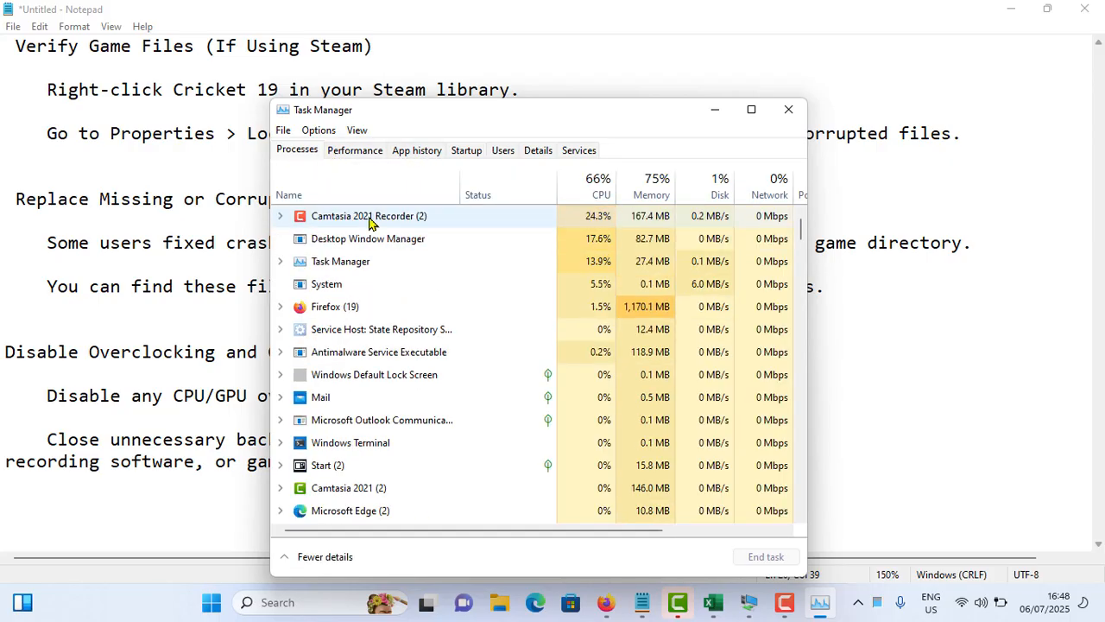
{"action": "left_click", "coordinate": [370, 222]}
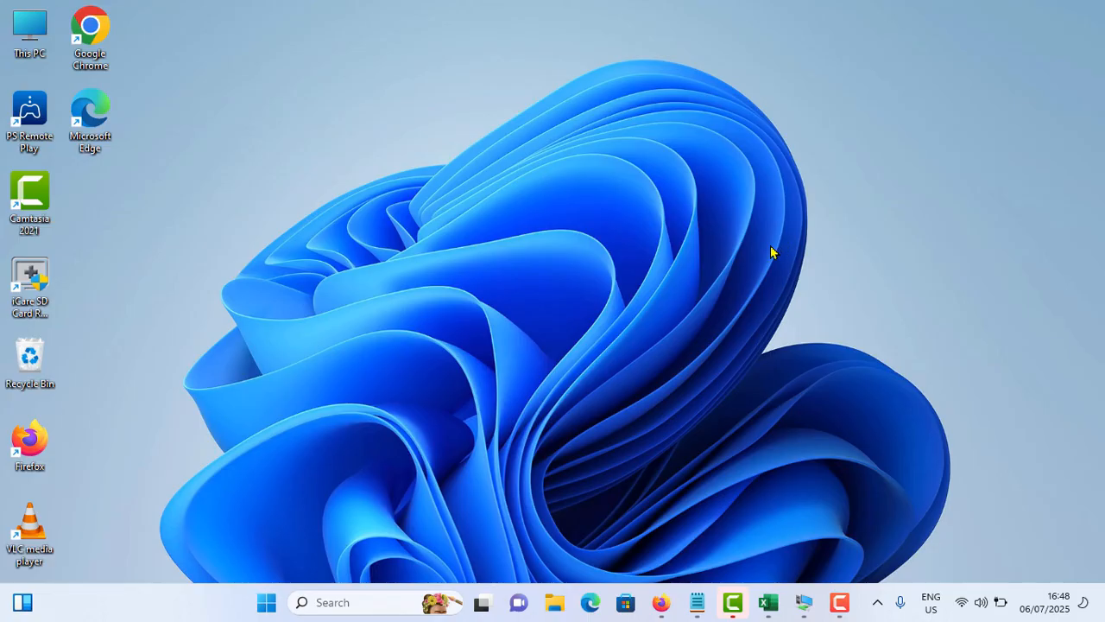
Open the Gaming settings in Windows Settings, toggle Game Mode and return to the Gaming page.
{"action": "left_click", "coordinate": [269, 601]}
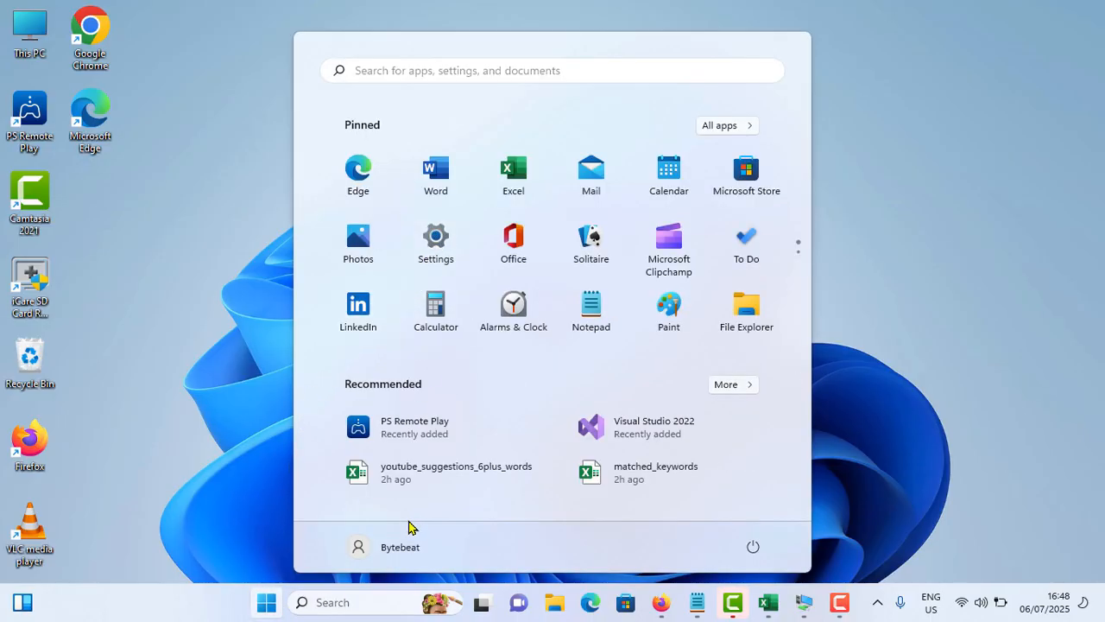
{"action": "key", "text": "super+i"}
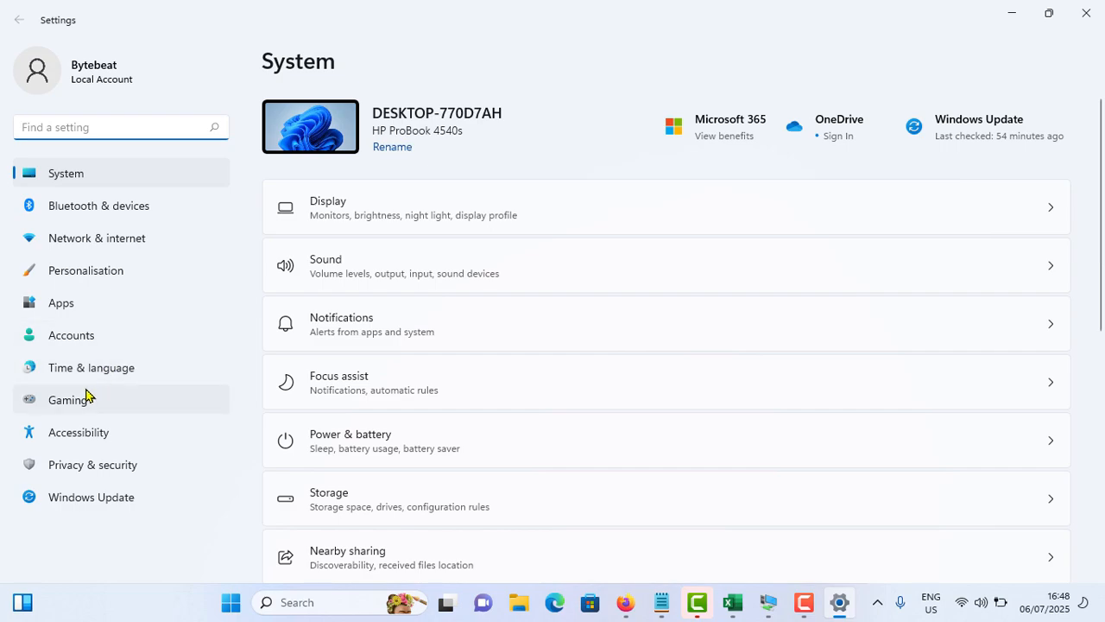
{"action": "left_click", "coordinate": [85, 397]}
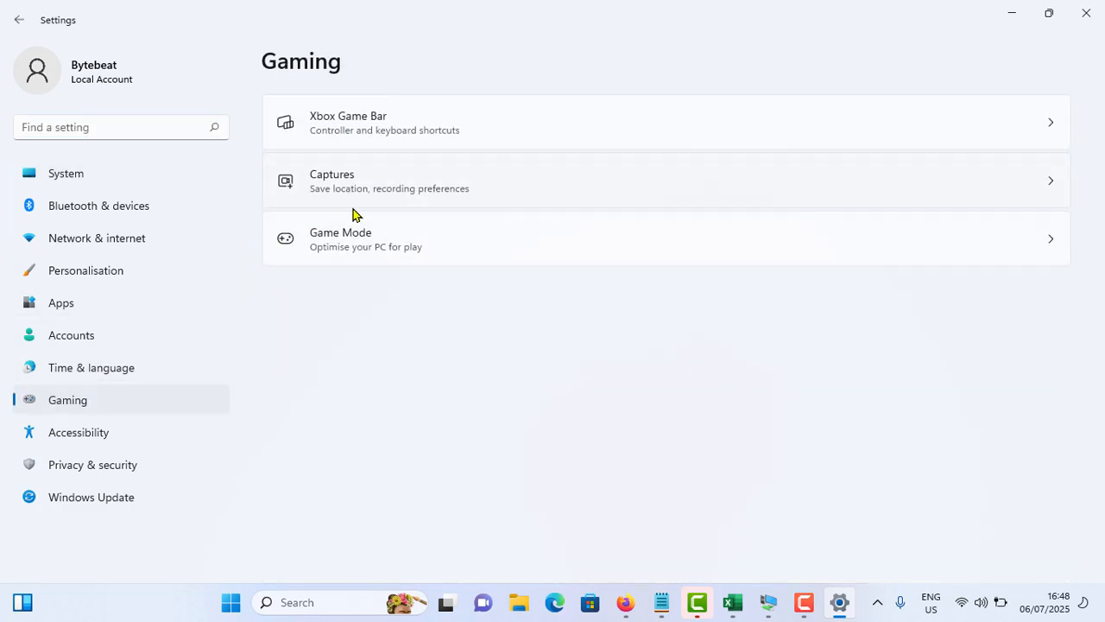
{"action": "left_click", "coordinate": [395, 249]}
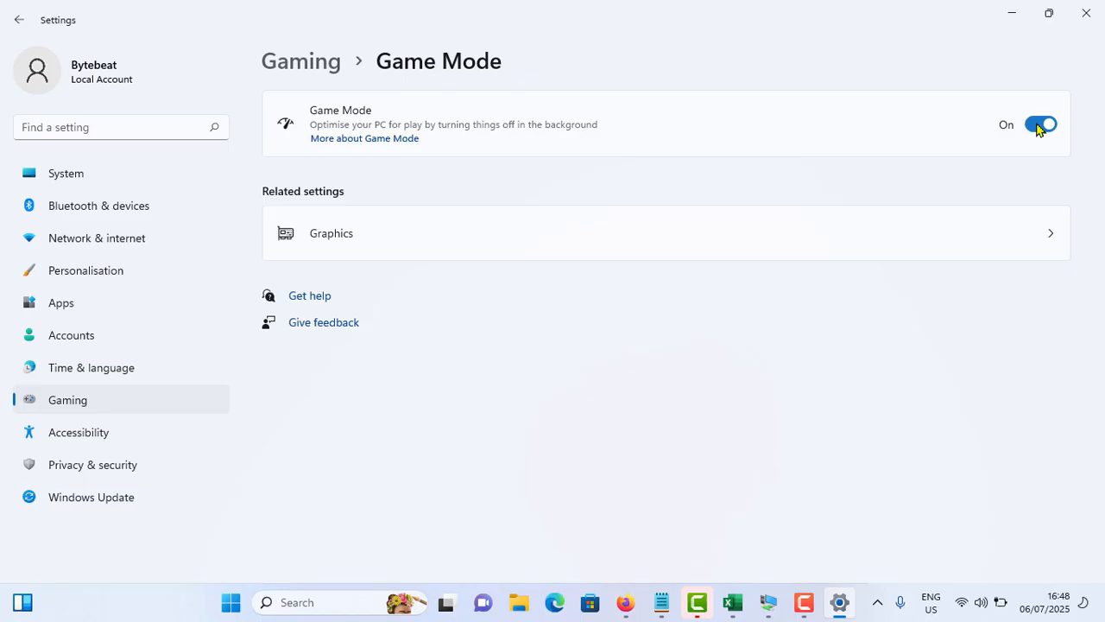
{"action": "left_click", "coordinate": [1039, 126]}
{"action": "key", "text": "alt+Left"}
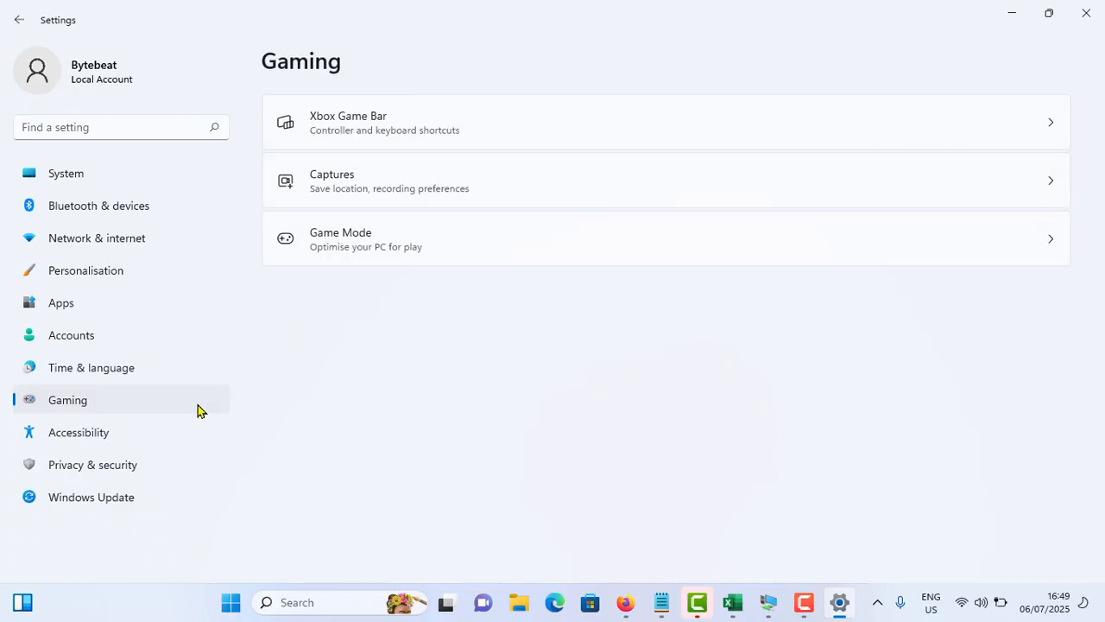
Check the Windows Update page and close Settings.
{"action": "left_click", "coordinate": [106, 508]}
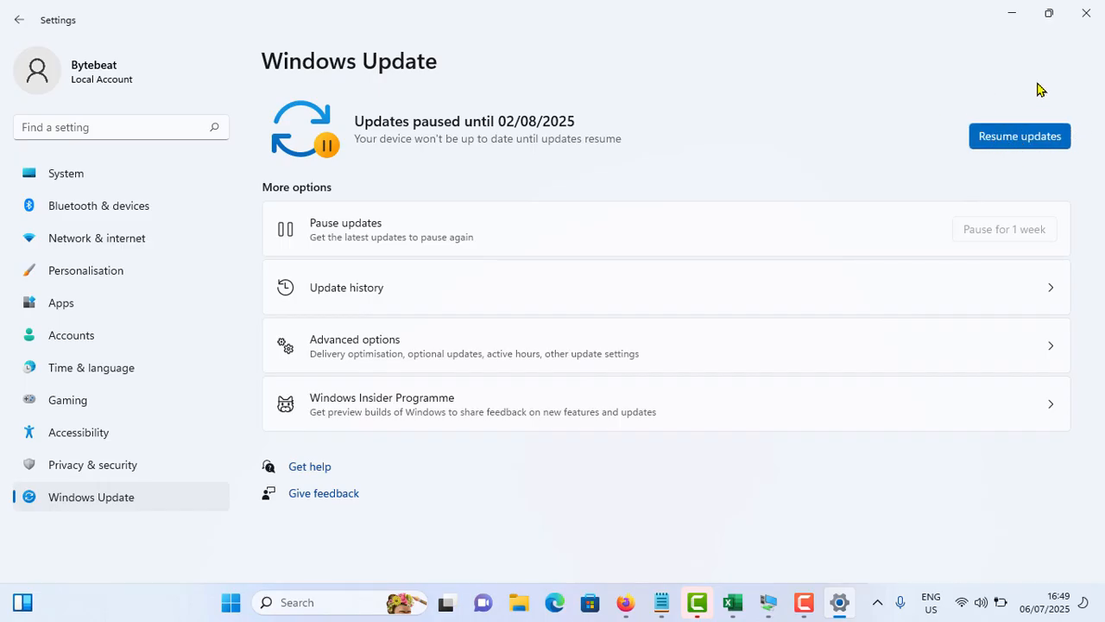
{"action": "left_click", "coordinate": [1087, 13]}
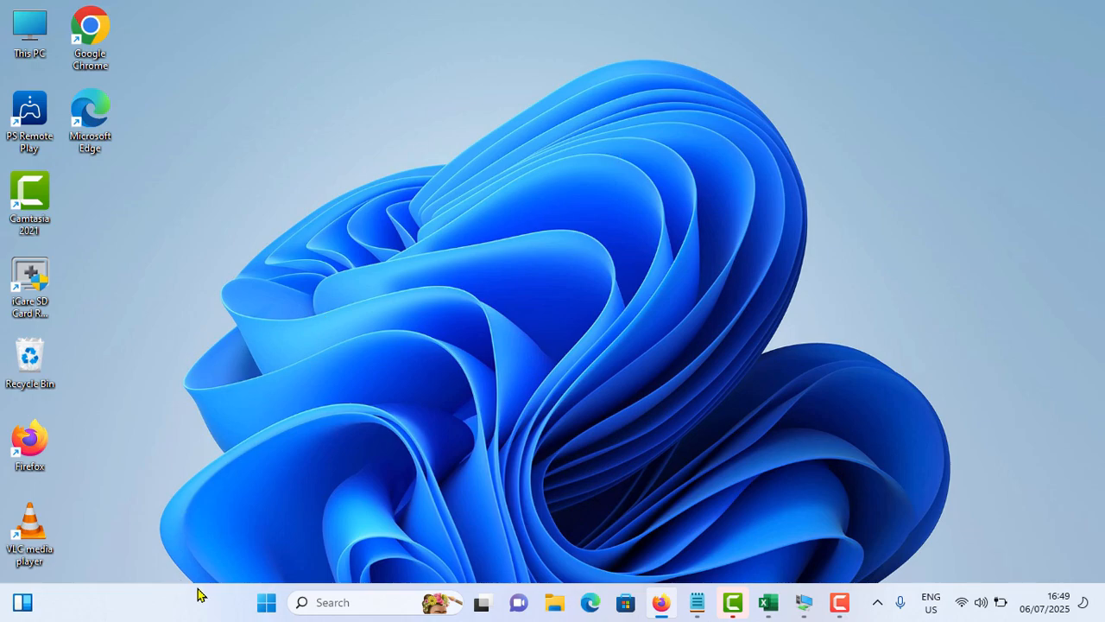
Show the modify and uninstall options for Camtasia 2021 in the installed apps list, and close Settings.
{"action": "left_click", "coordinate": [267, 602]}
{"action": "left_click", "coordinate": [450, 262]}
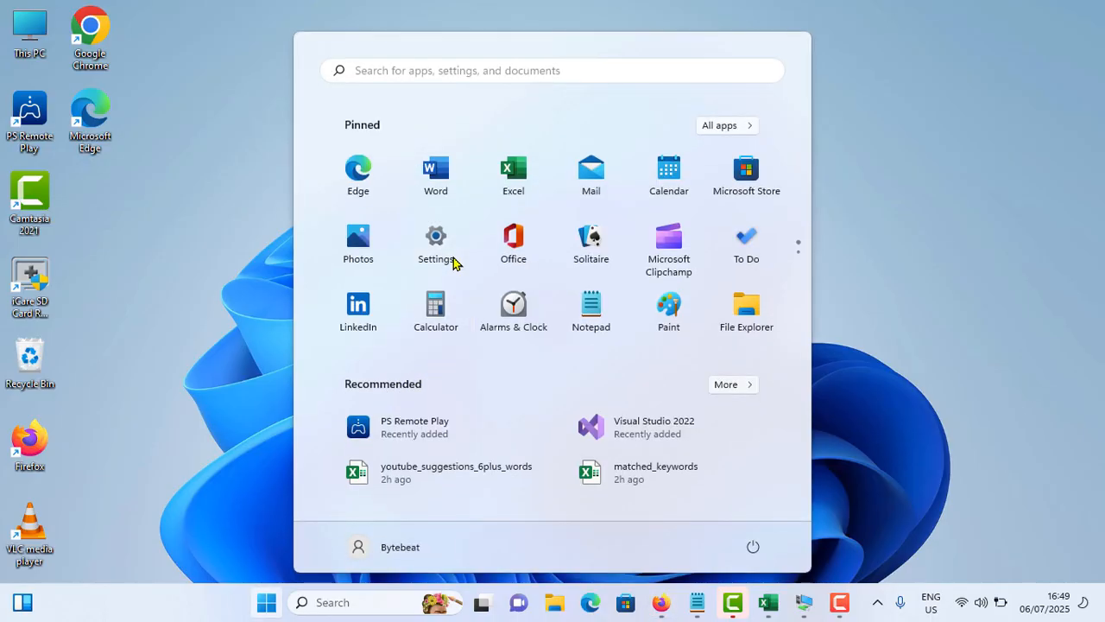
{"action": "left_click", "coordinate": [104, 302]}
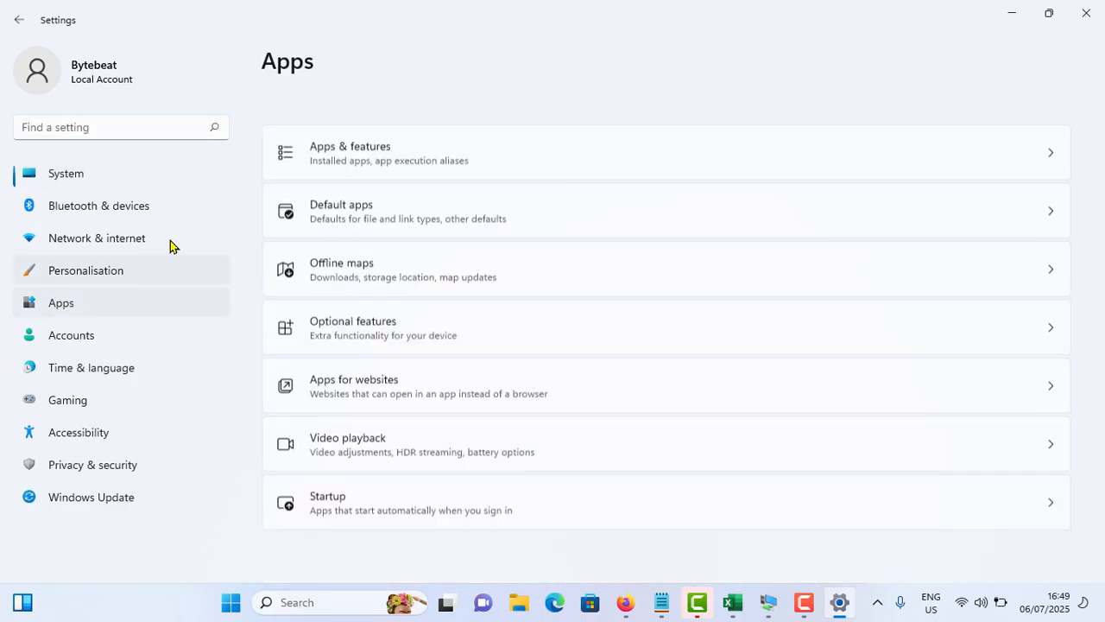
{"action": "left_click", "coordinate": [399, 109]}
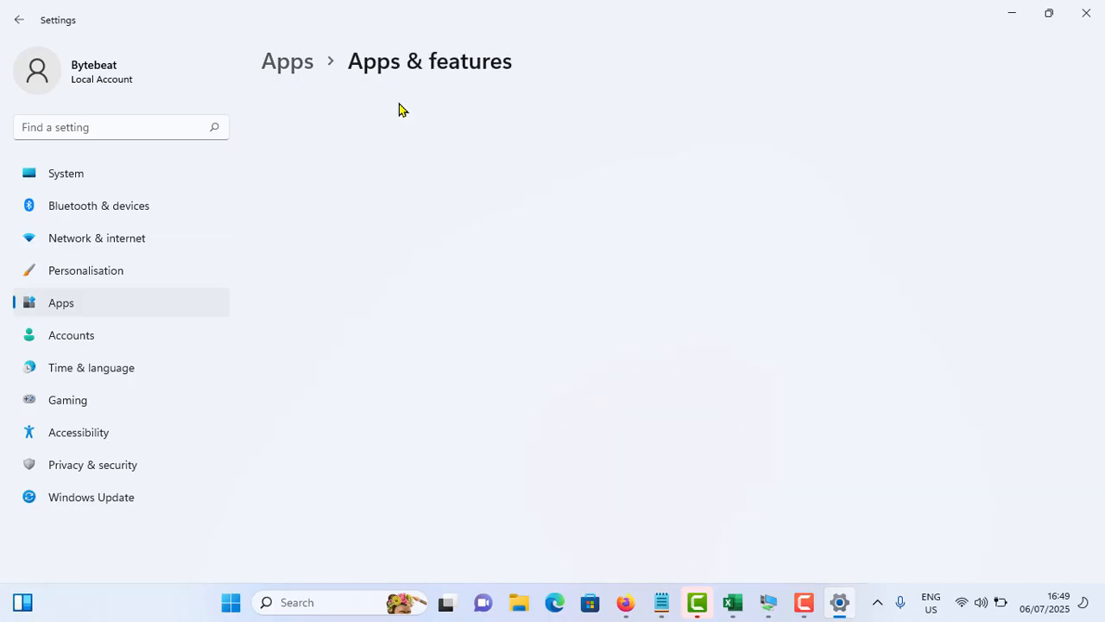
{"action": "scroll", "coordinate": [477, 155], "scroll_direction": "down", "scroll_amount": 5}
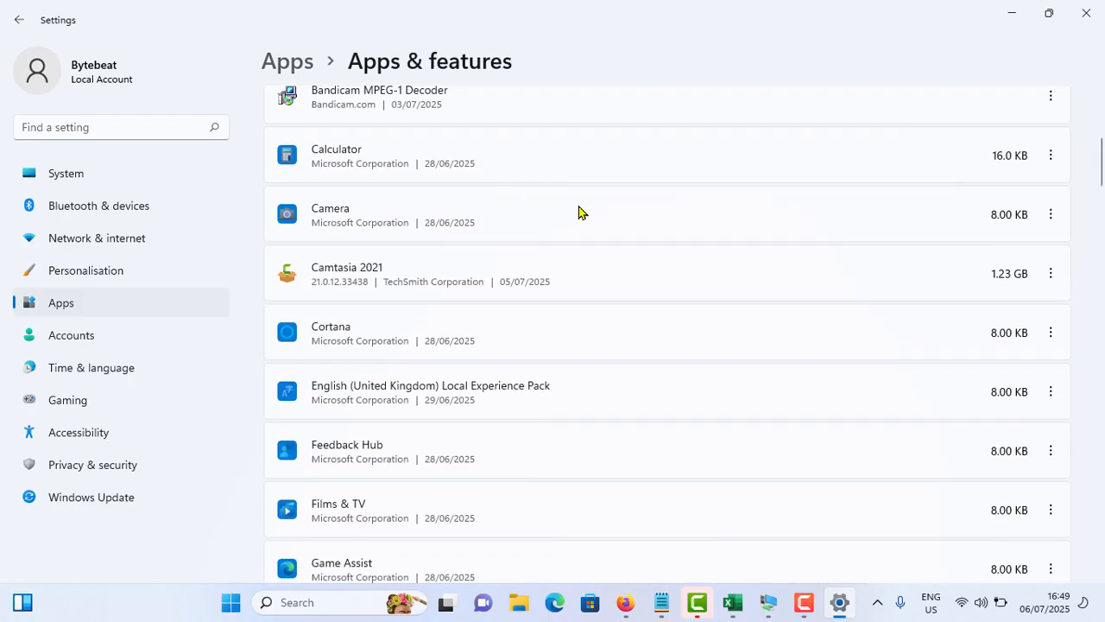
{"action": "left_click", "coordinate": [1052, 269]}
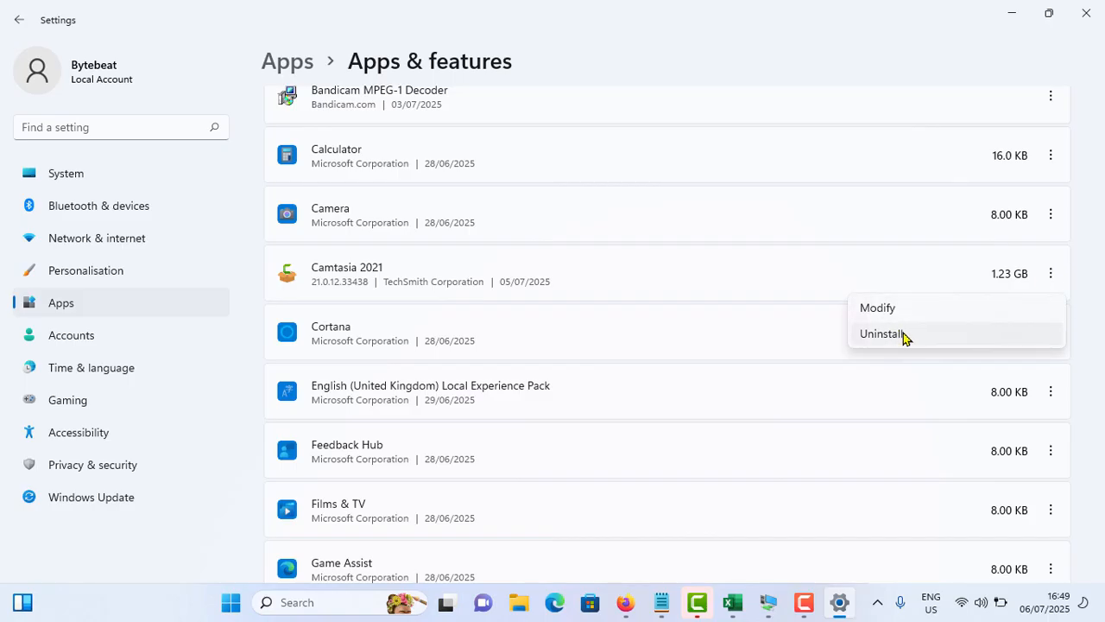
{"action": "left_click", "coordinate": [1087, 13]}
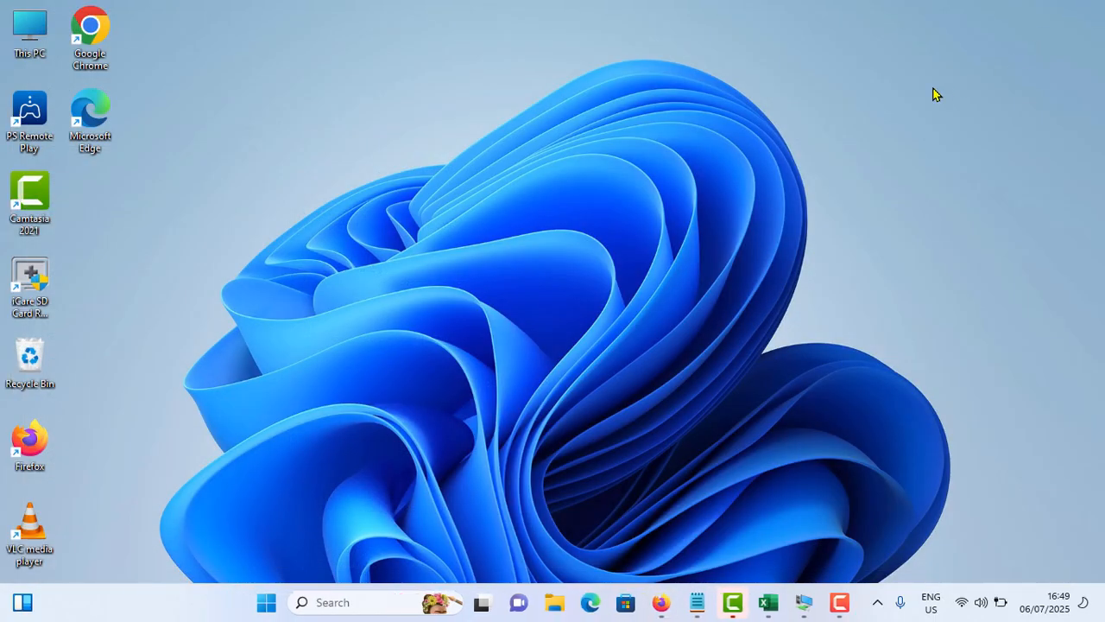